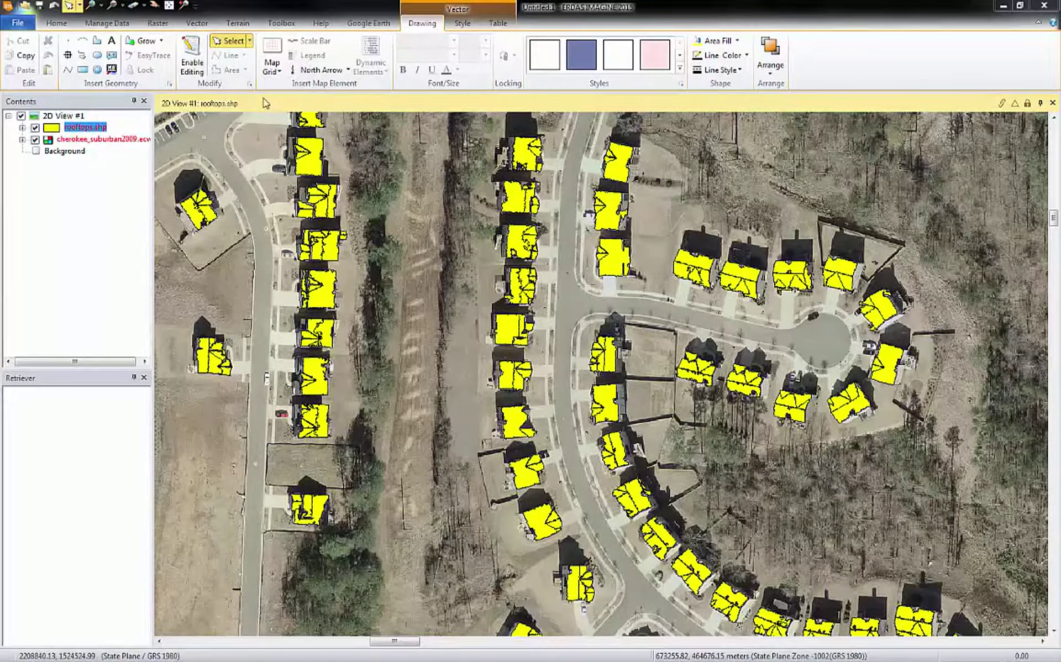
Pan and zoom in on the two yellow rooftop polygons beside the undigitized houses on the curving street
click(155, 5)
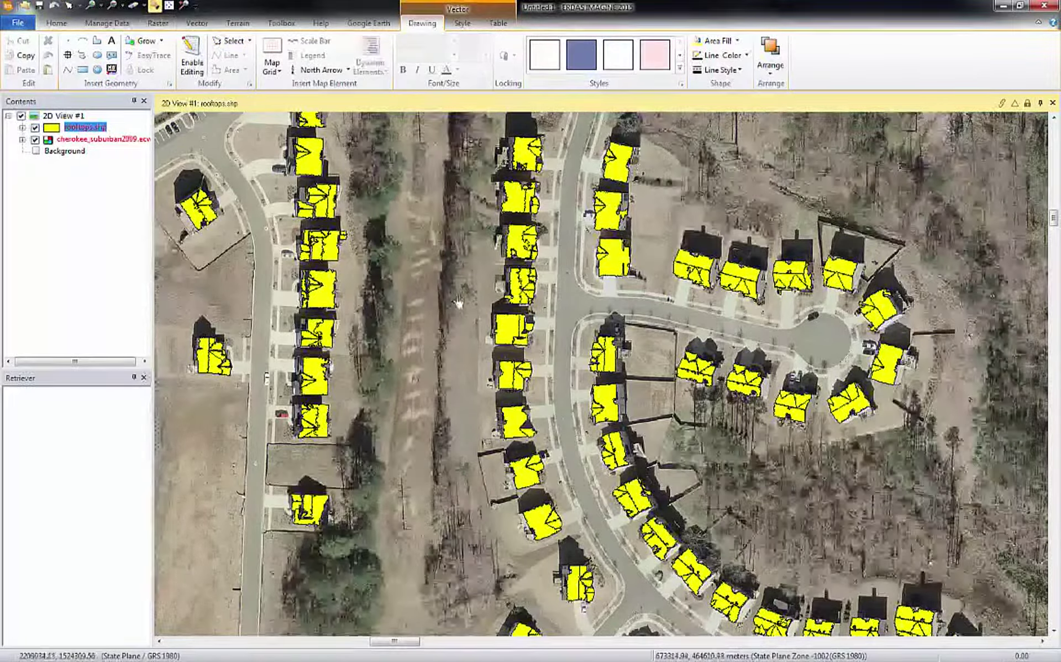
drag(804, 333, 333, 439)
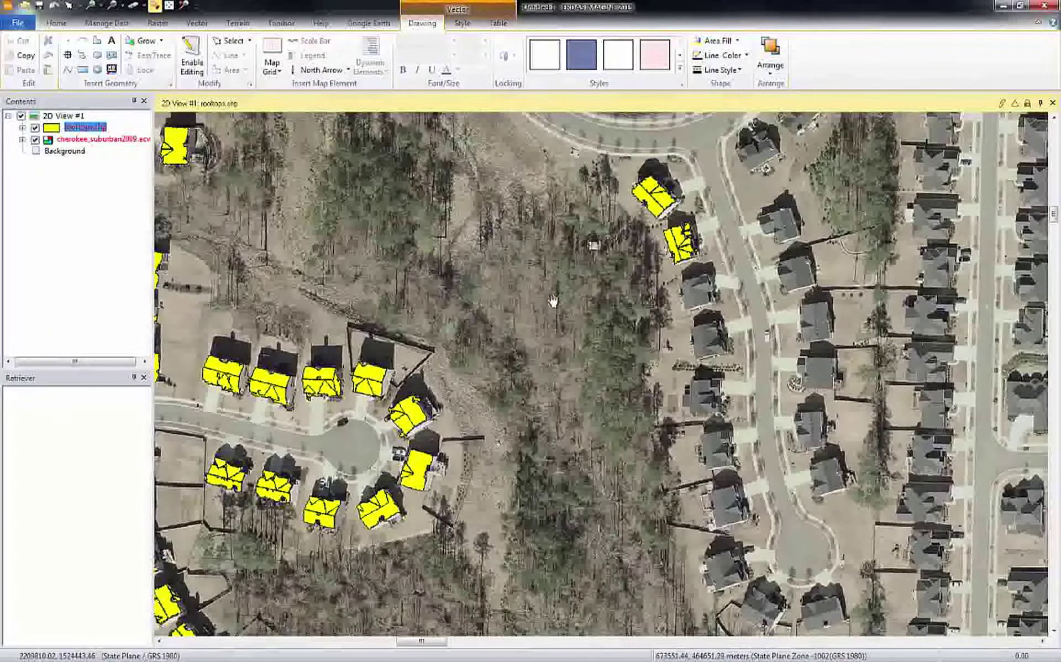
drag(552, 300, 451, 327)
drag(663, 235, 647, 243)
scroll(646, 243, up, 2)
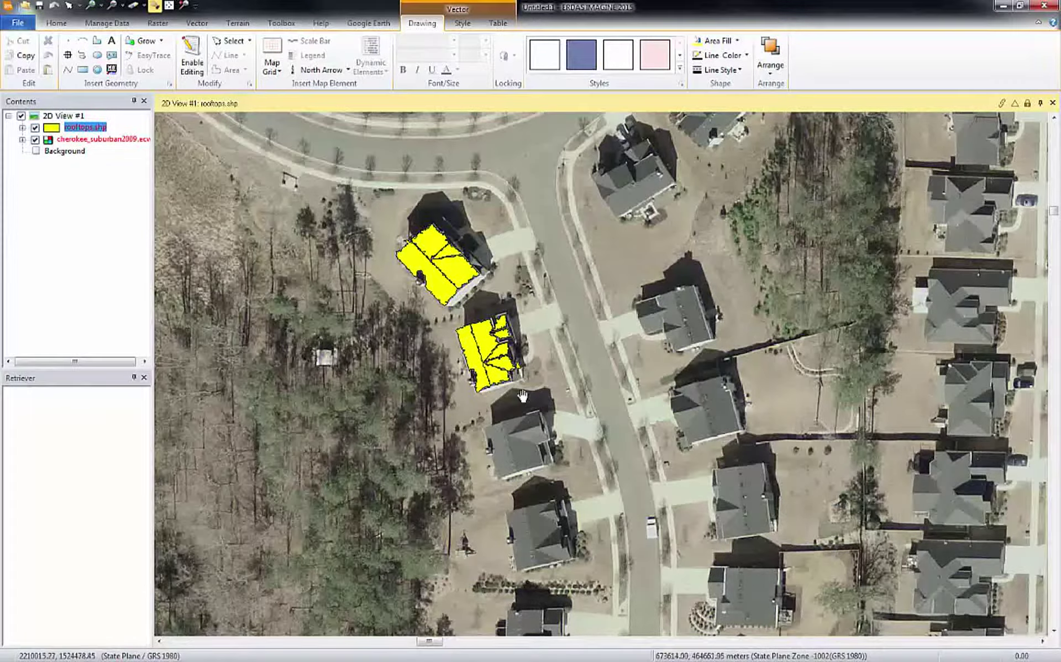
Make rooftops.shp the active layer in Contents and turn off tool locking
click(118, 139)
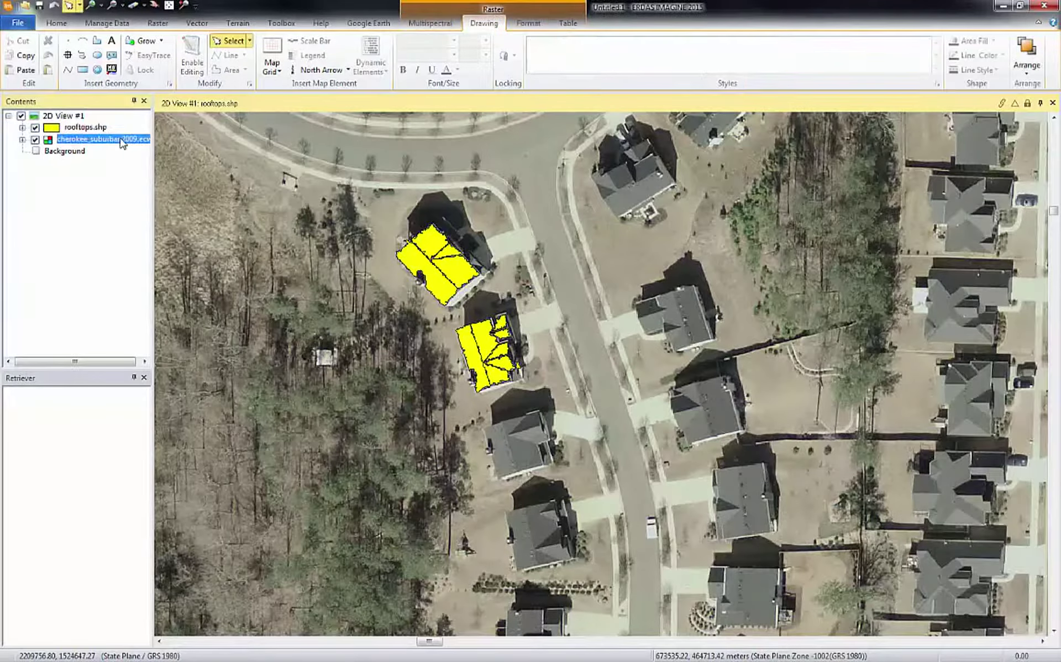
click(85, 129)
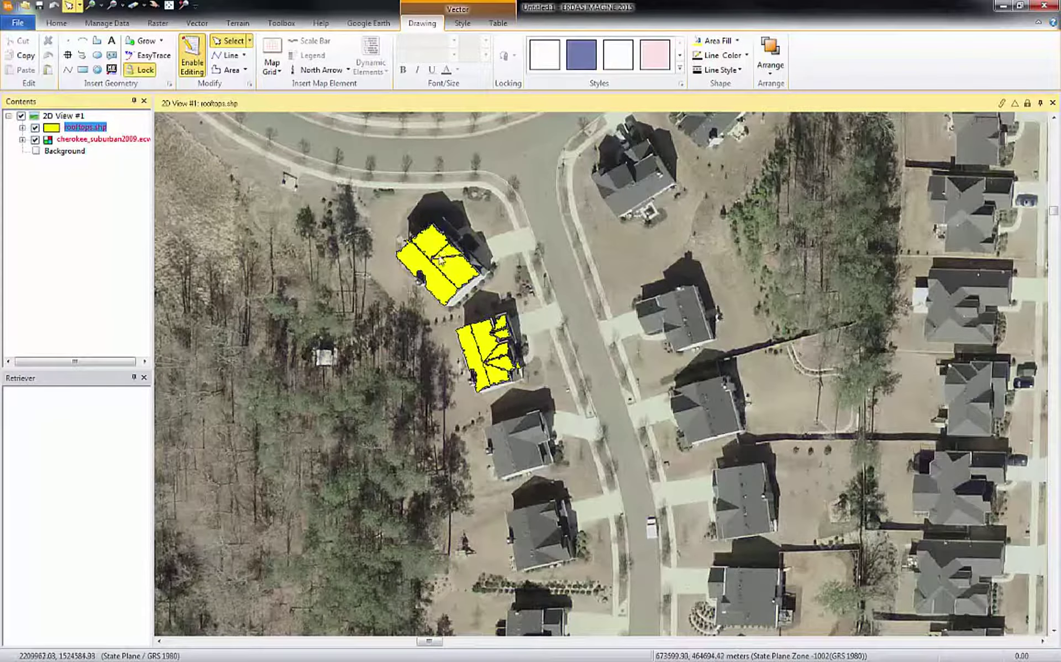
click(142, 69)
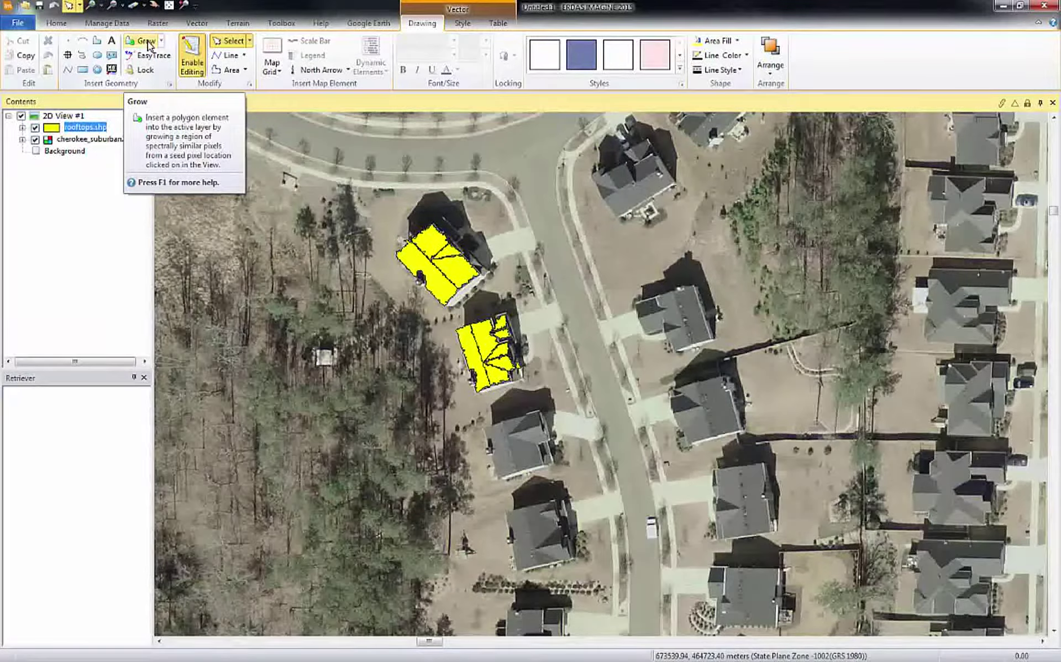
Open Region Growing Properties (100000.00 area limit, distance 13.00), move it aside and select Grow
click(161, 40)
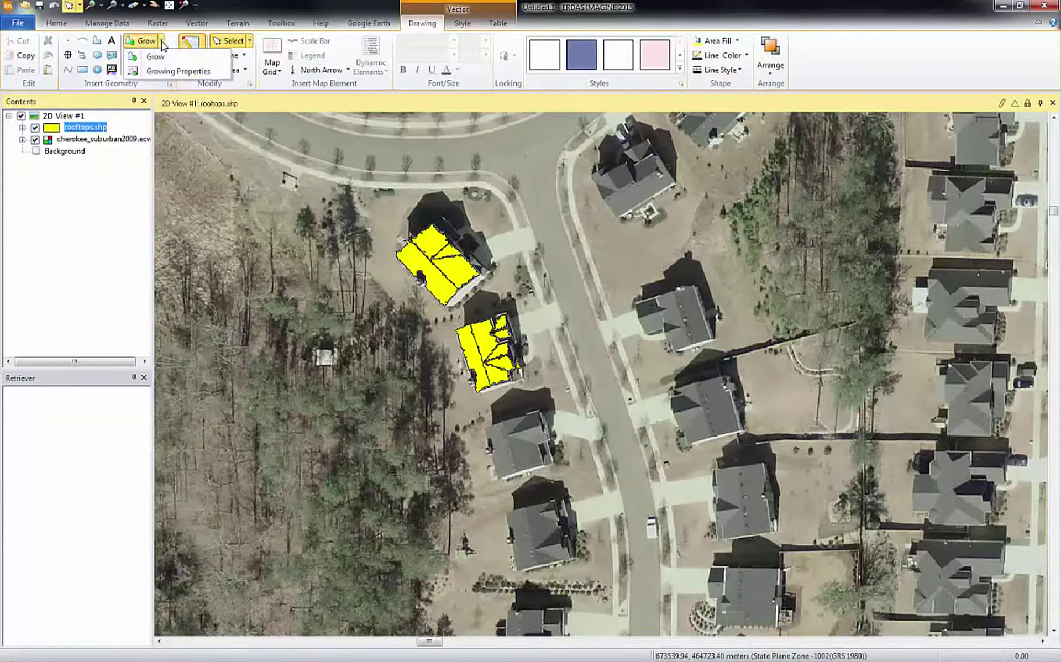
click(173, 71)
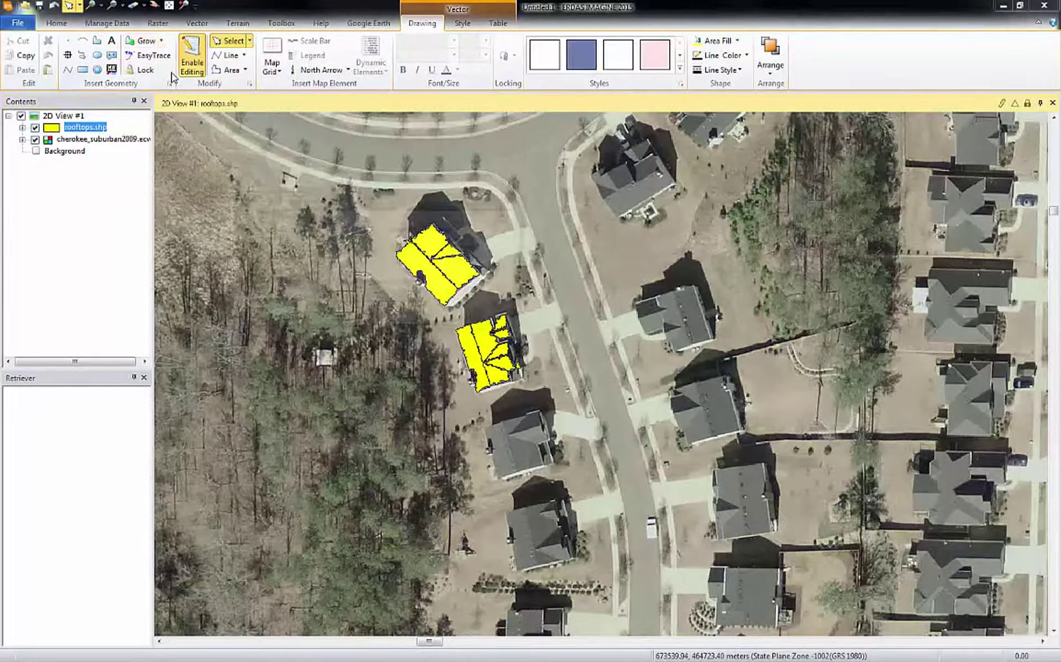
drag(383, 193, 135, 475)
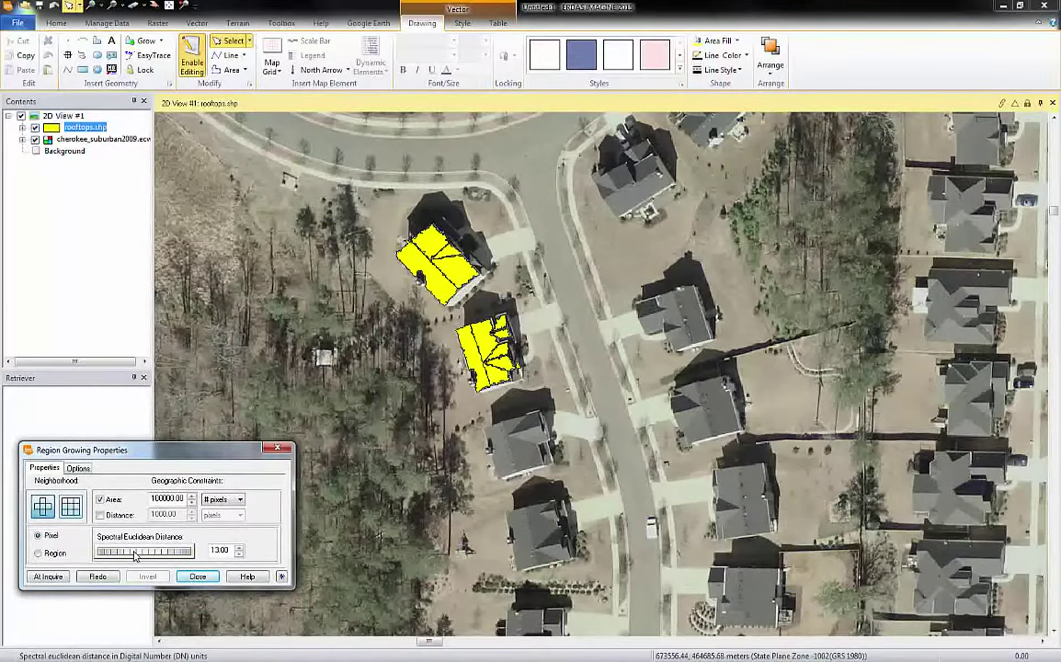
click(143, 43)
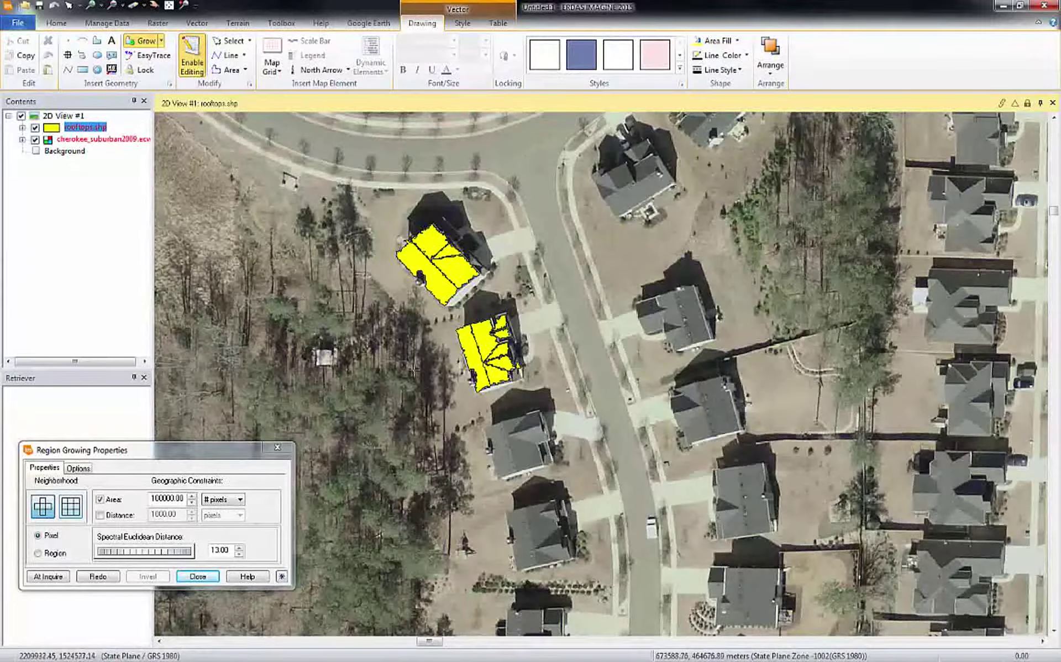
Grow a polygon from a seed pixel on the third house's roof, then check the Options tab
click(500, 456)
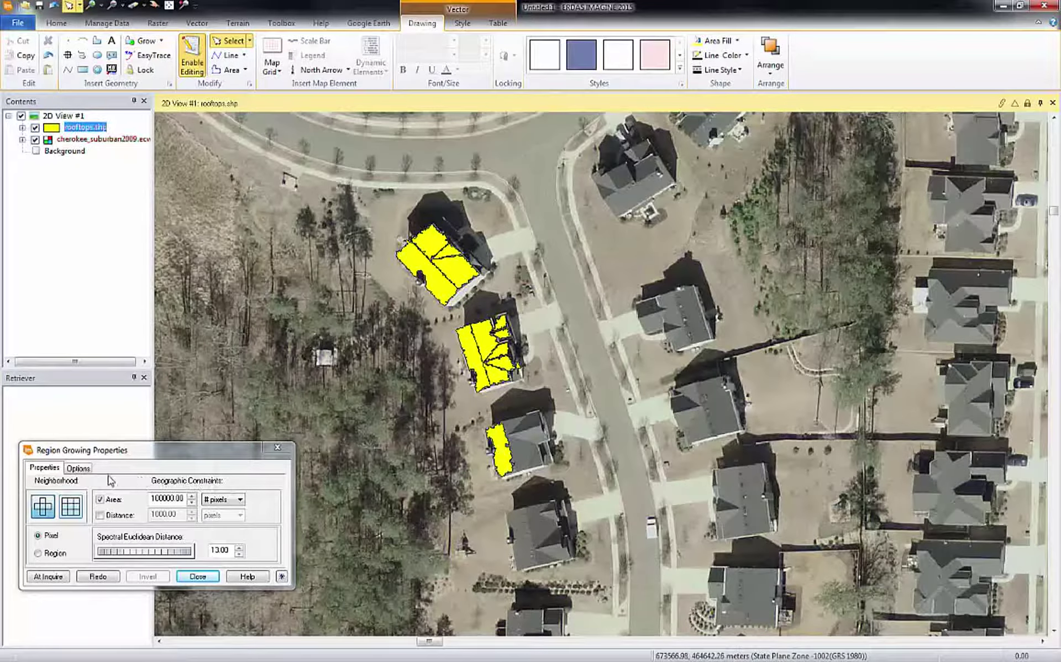
click(72, 470)
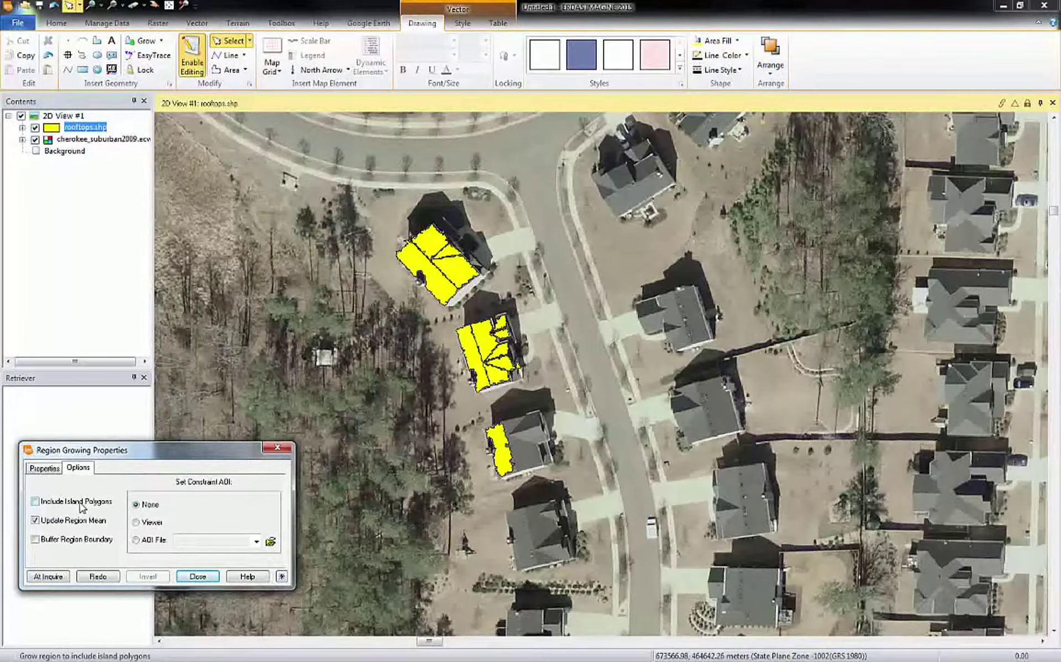
Raise spectral Euclidean distance to 19.00 on the Properties tab and turn Lock back on
click(48, 469)
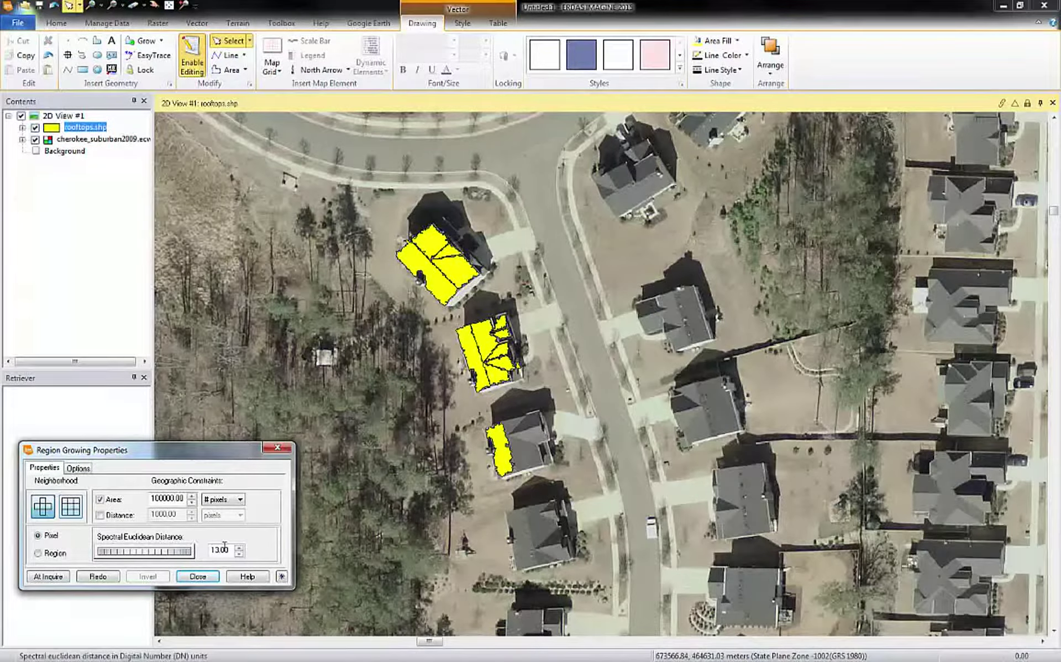
drag(133, 558, 137, 555)
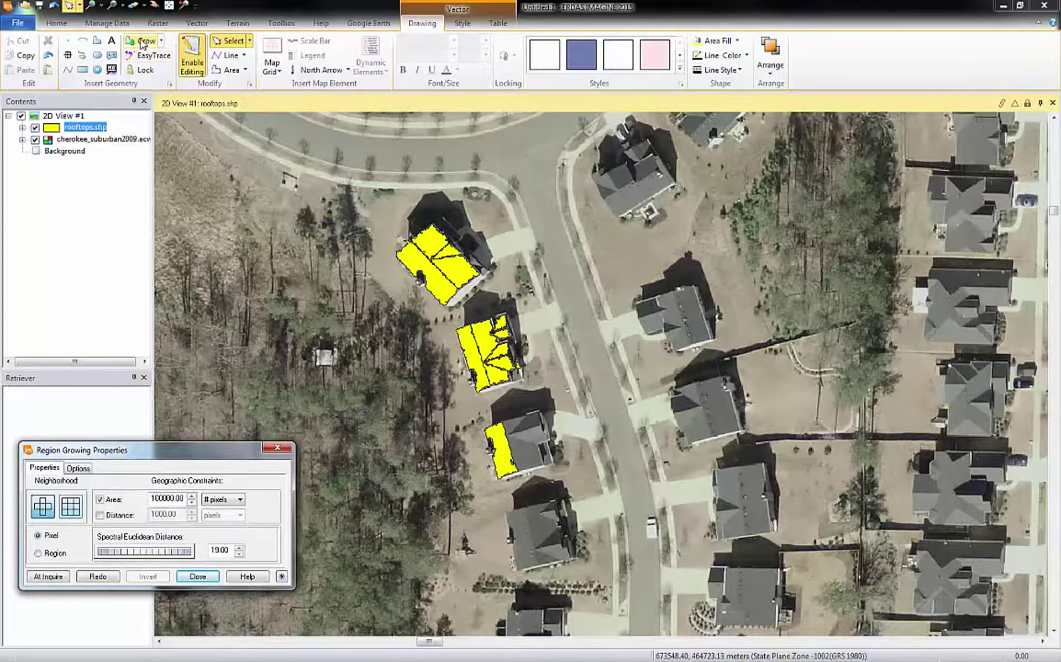
click(143, 71)
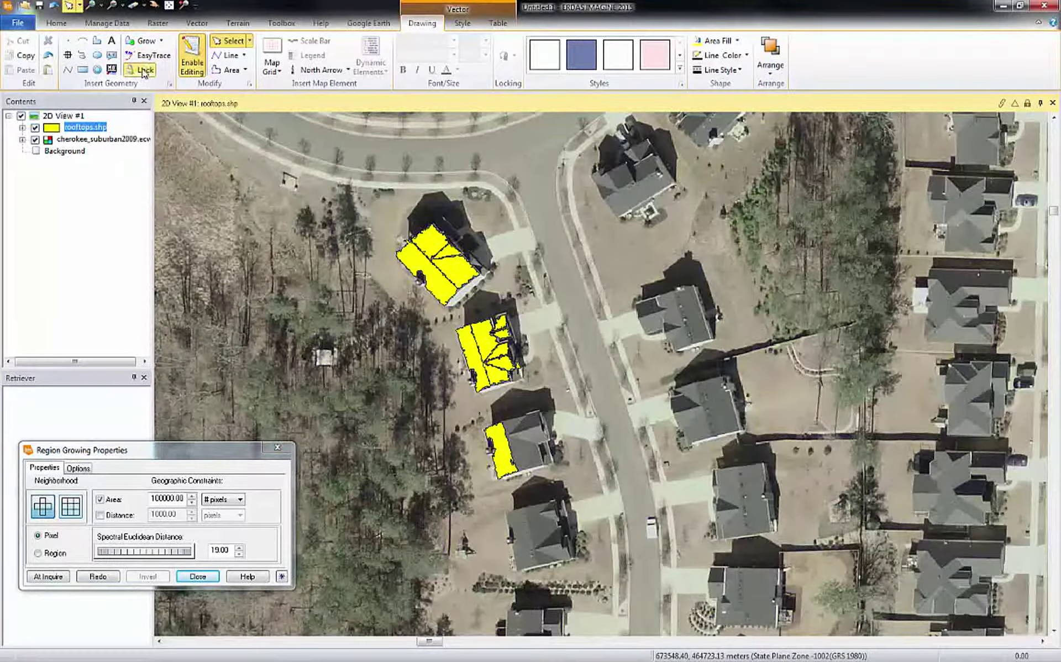
Grow from several seed points to fill out the third roof's yellow polygon
click(142, 46)
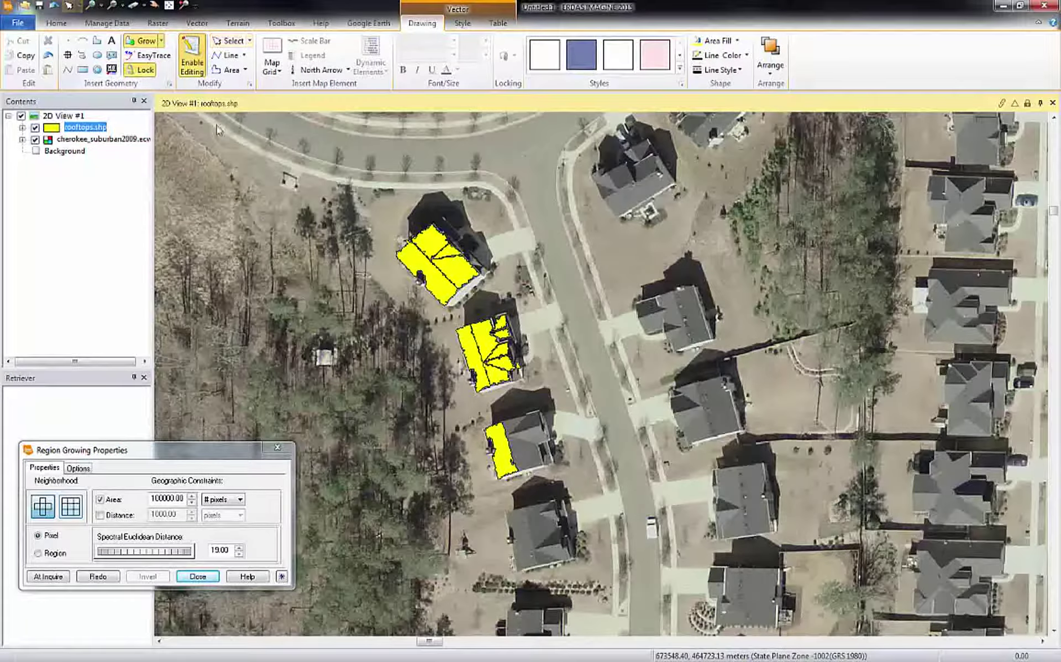
click(518, 450)
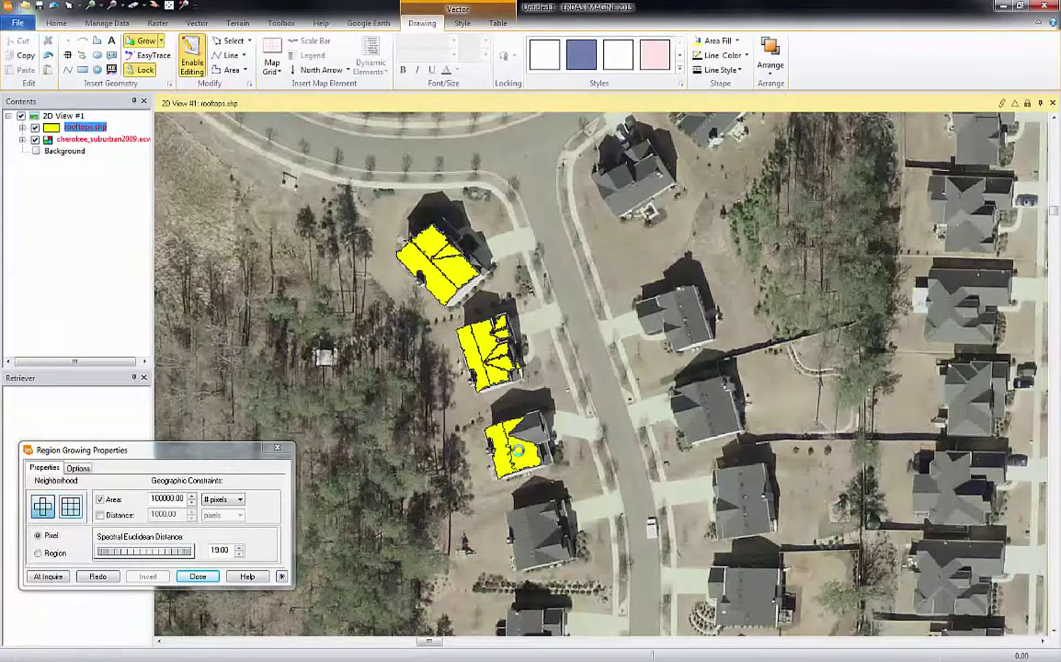
click(528, 437)
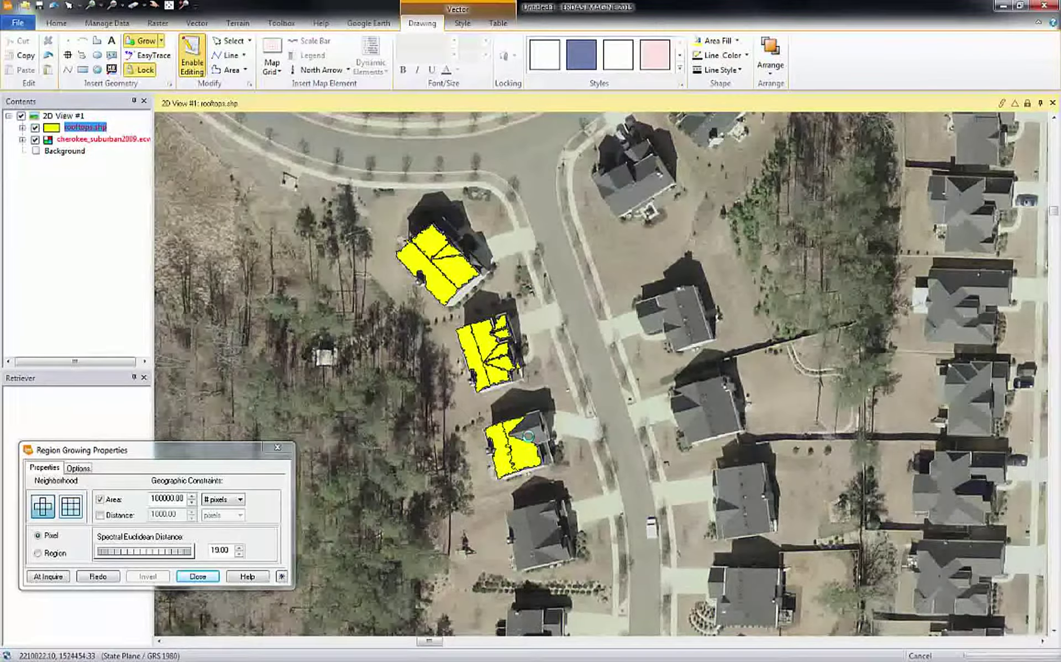
click(528, 437)
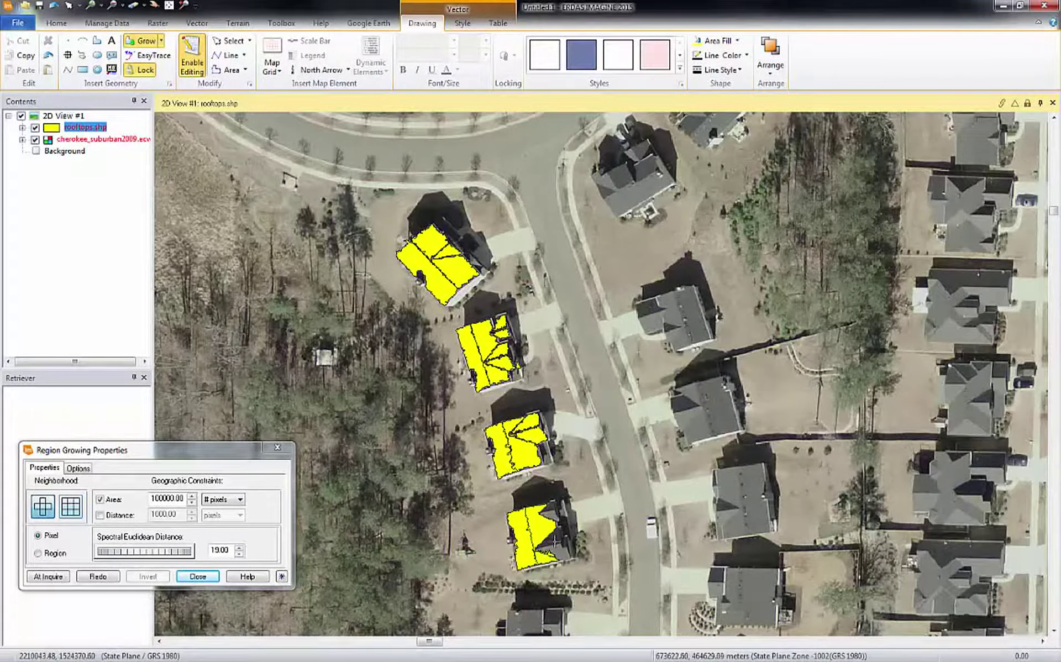
Grow a yellow polygon over the fourth house's roof from three seeds, then stop editing
click(552, 550)
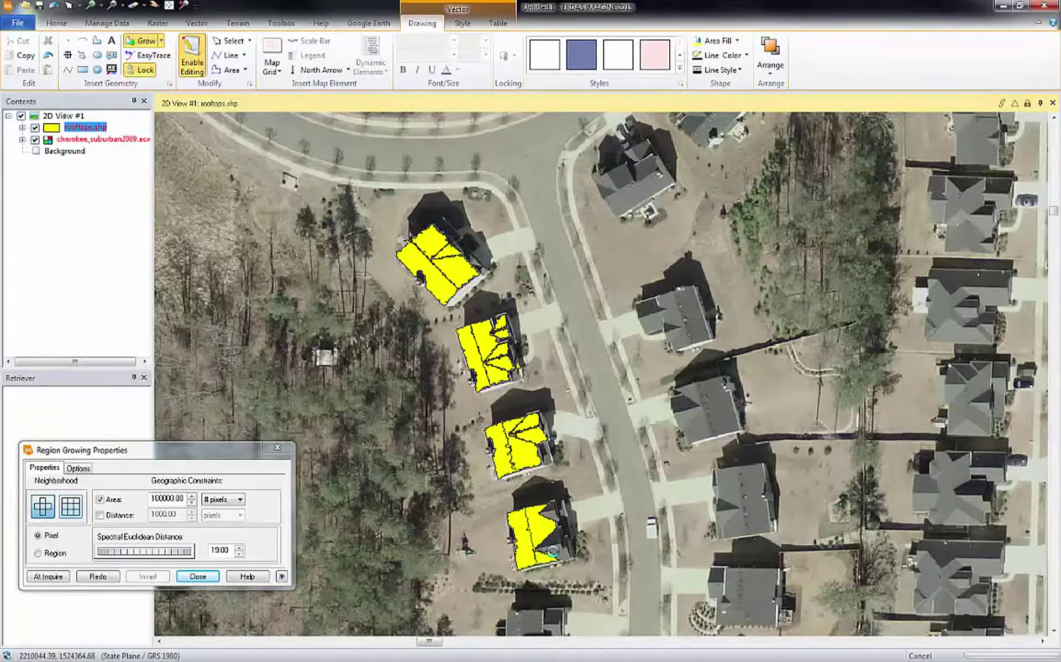
click(553, 551)
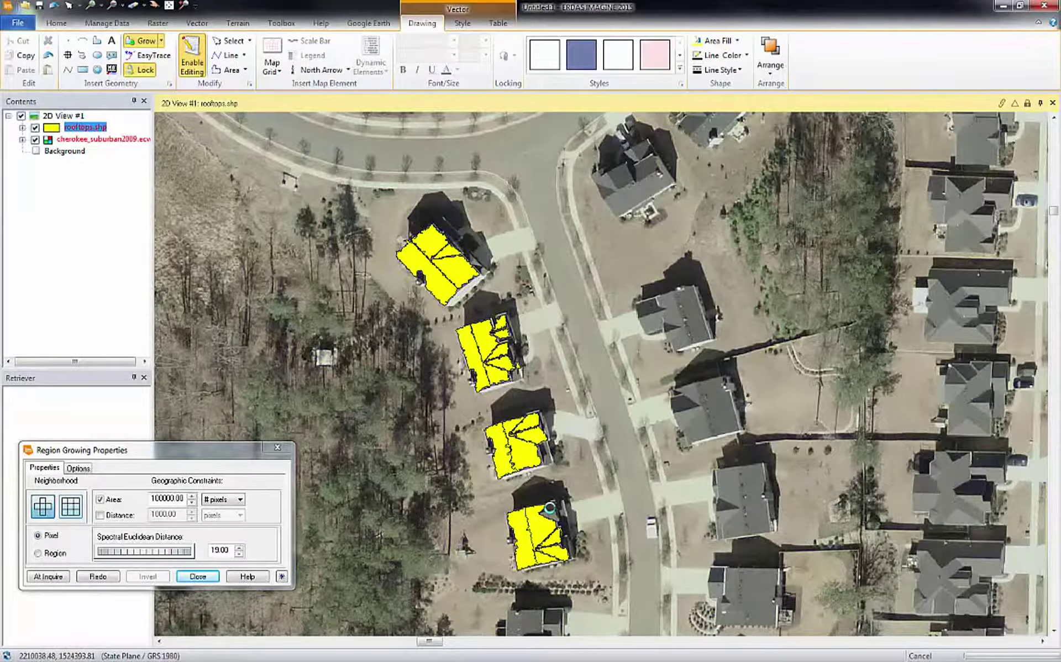
click(549, 508)
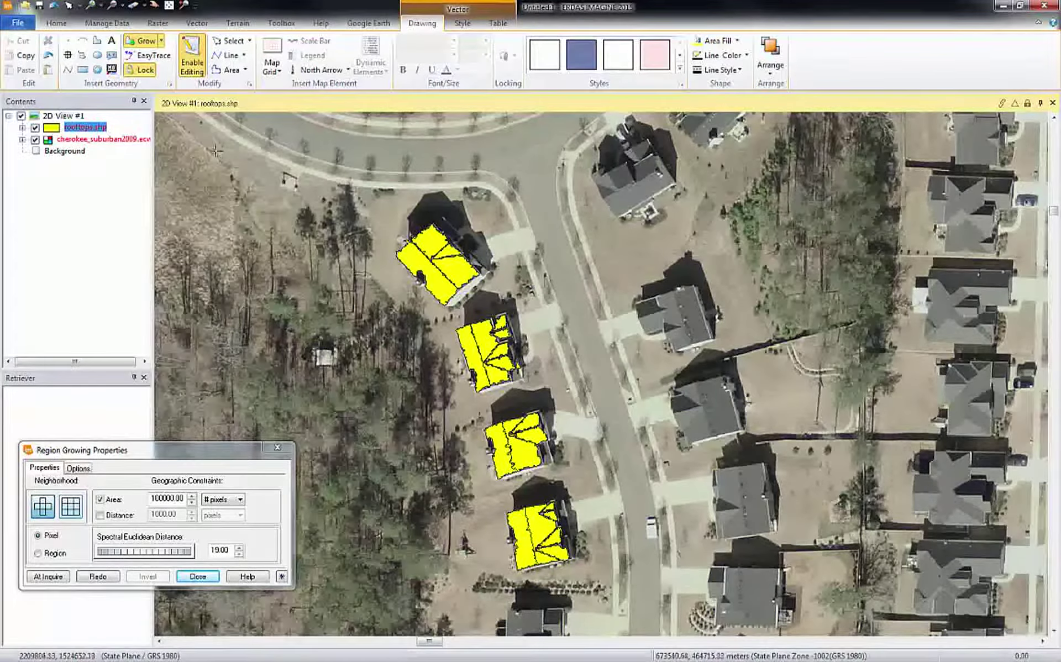
click(197, 53)
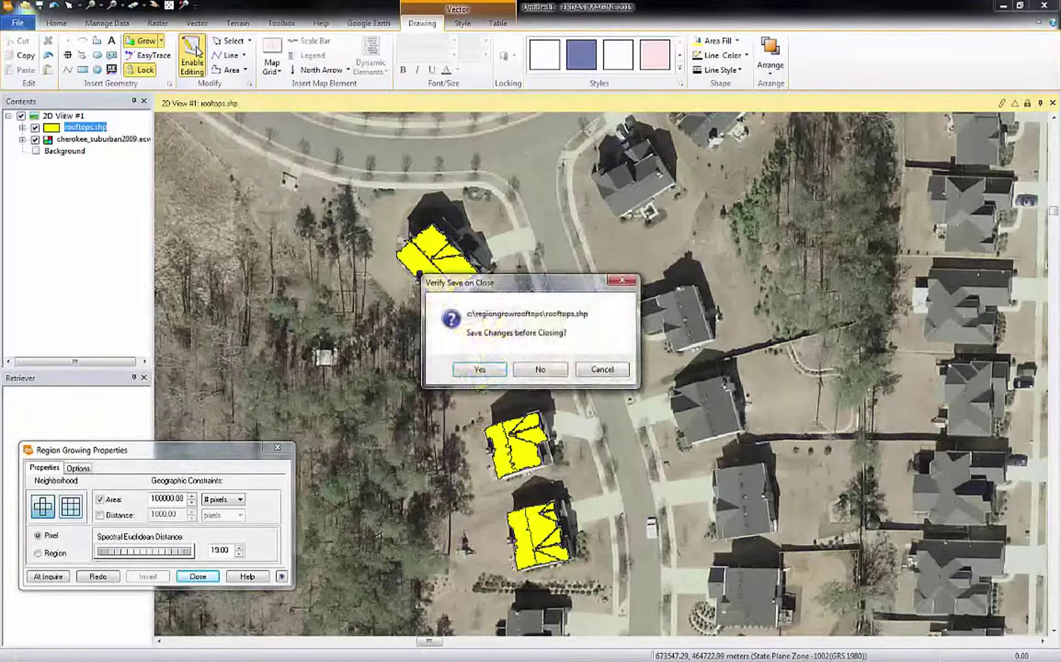
Save the edits to the rooftops.shp layer
click(480, 370)
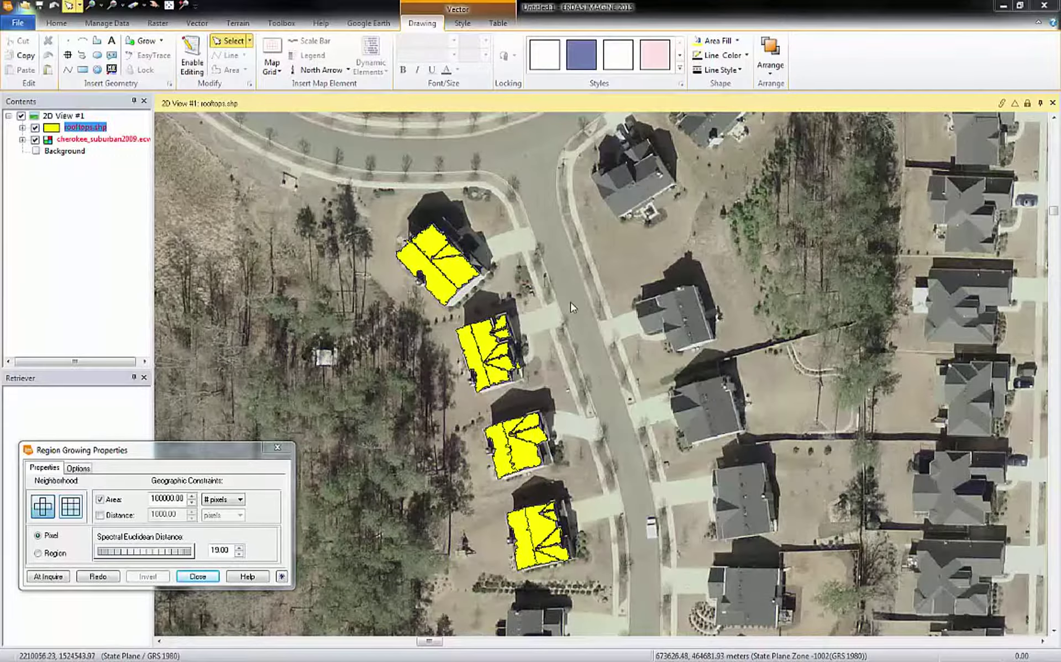
right_click(83, 127)
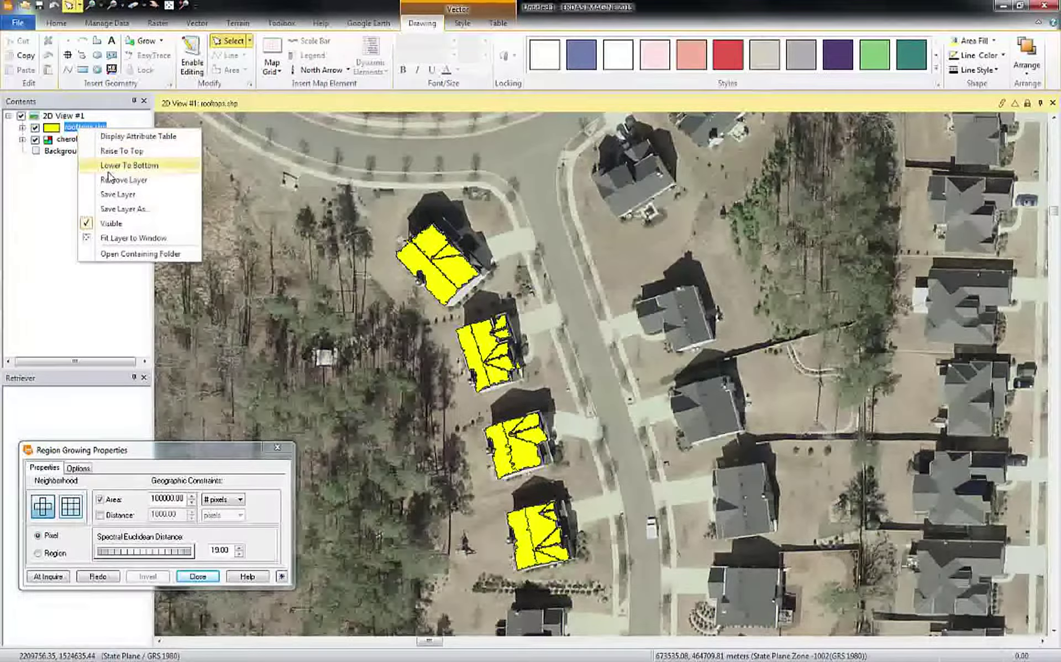
click(116, 196)
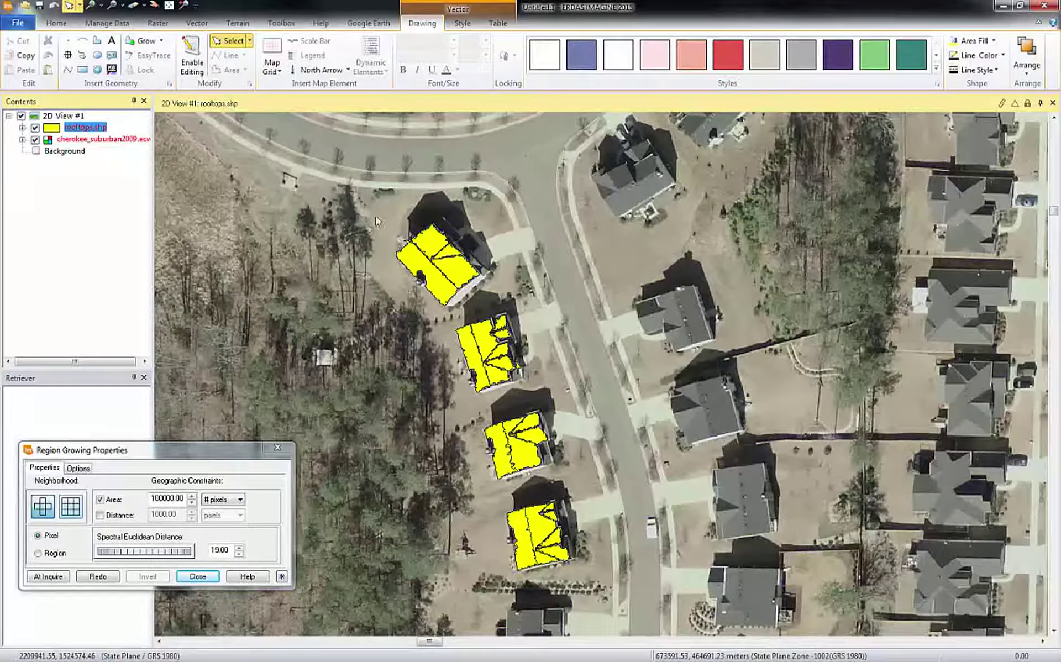
Pan the view to centre the cul-de-sac houses and their yellow rooftop polygons
click(154, 5)
drag(281, 351, 755, 351)
scroll(756, 351, down, 4)
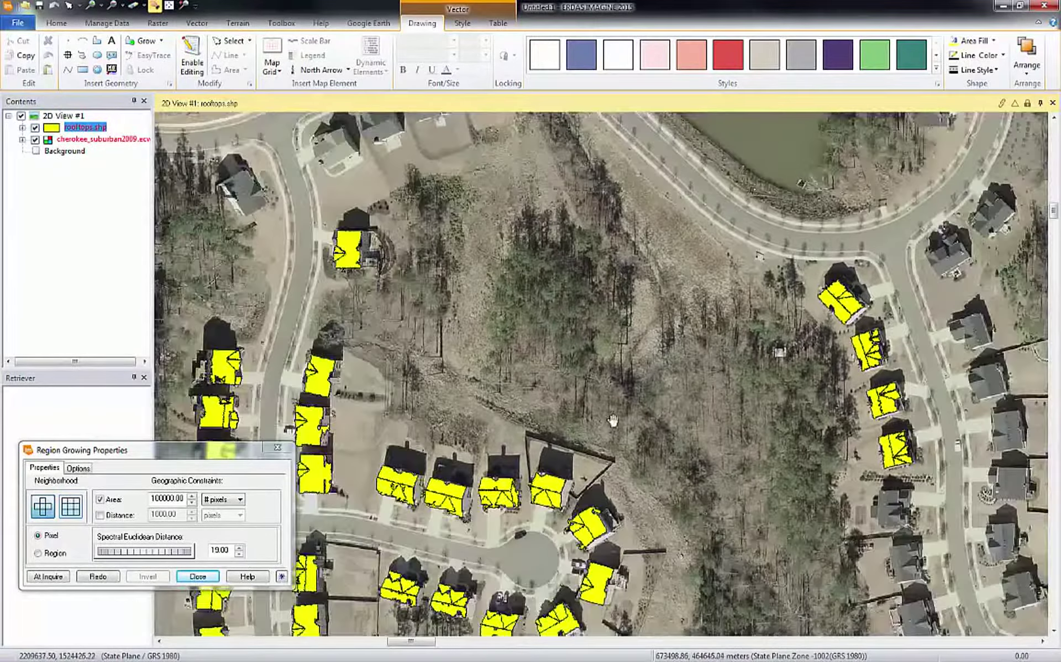
drag(612, 421, 791, 308)
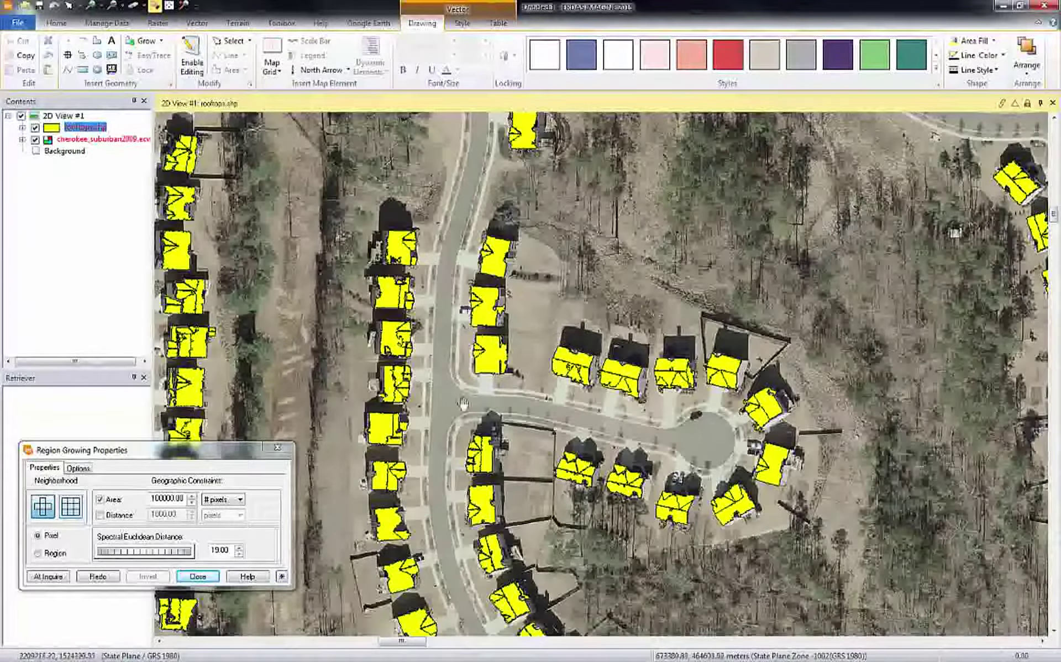
drag(467, 406, 542, 391)
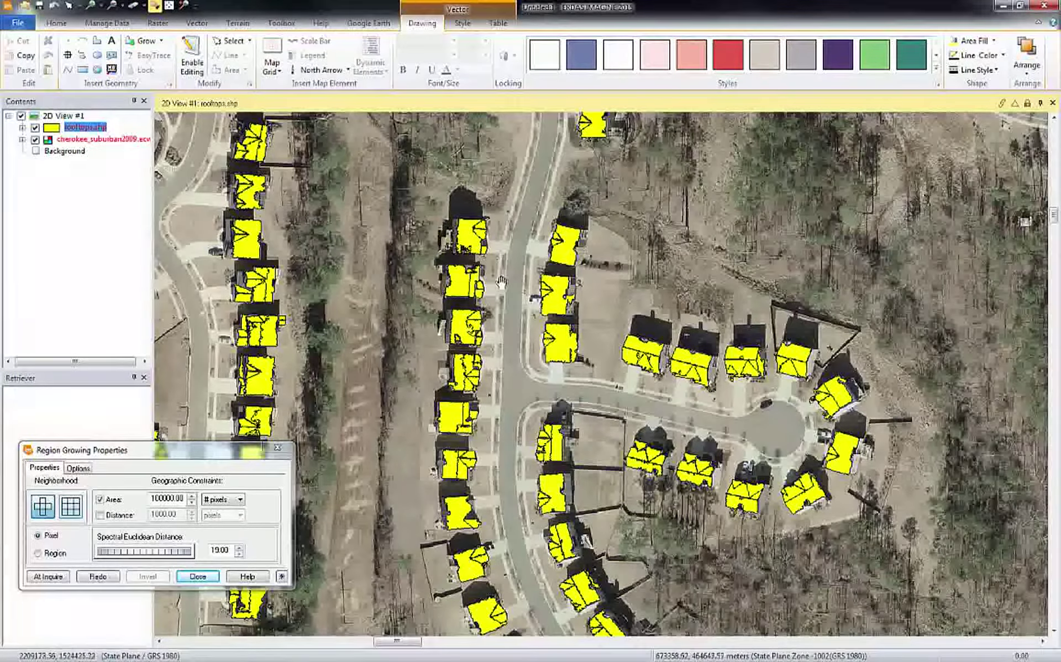
click(88, 129)
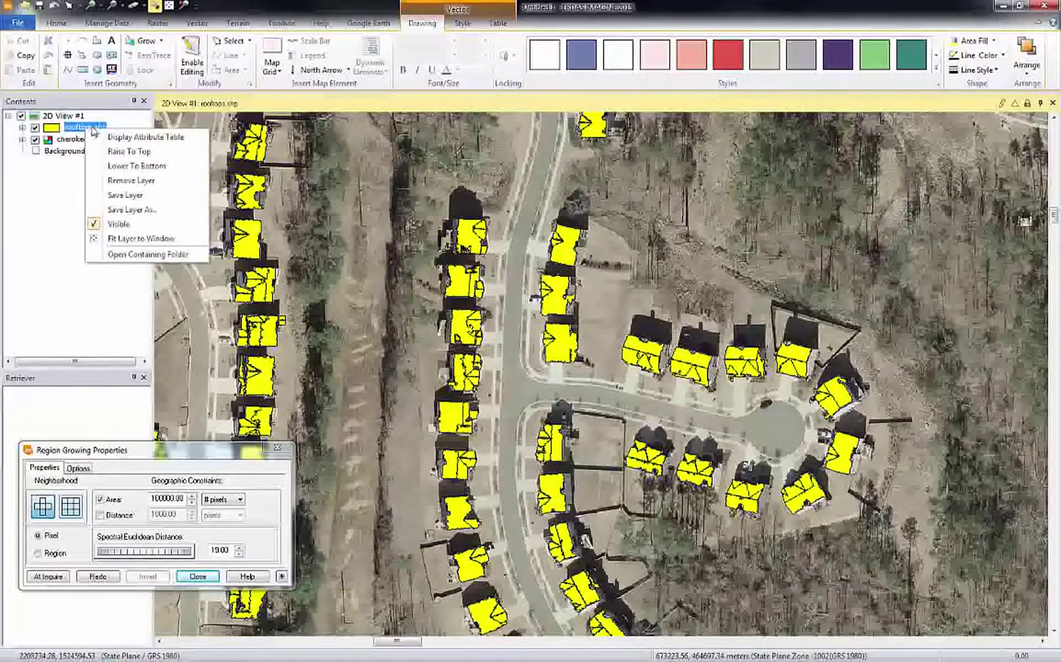
Remove the rooftops.shp layer from the 2D view
click(122, 180)
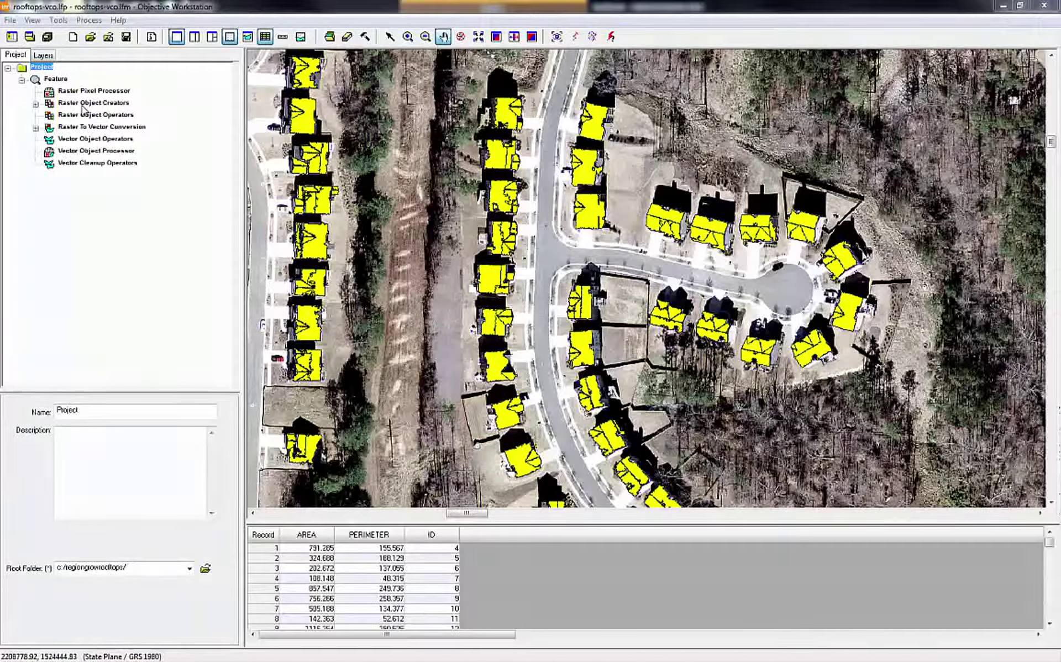
Set Start Here and Stop Here on the Vector Cleanup Operators stage and choose Dissolve
click(81, 163)
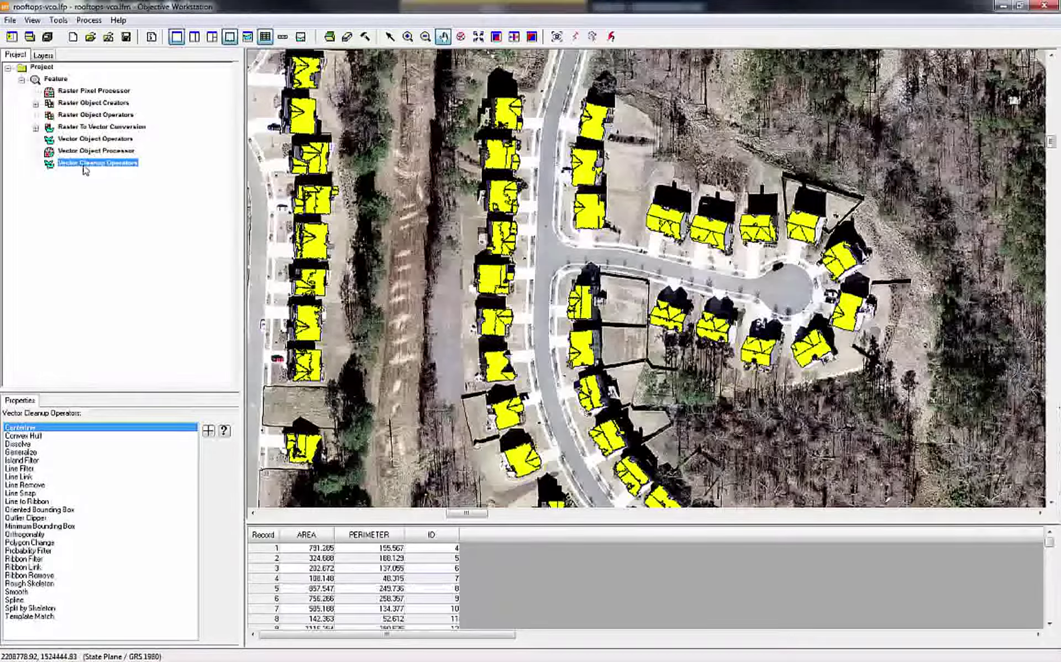
right_click(86, 166)
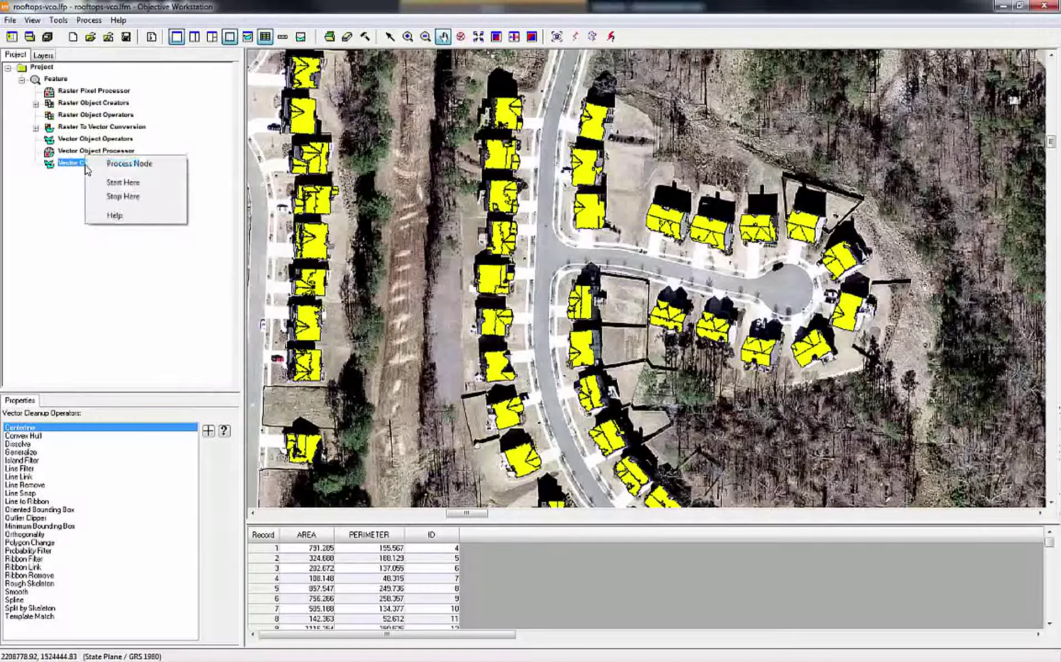
click(123, 182)
right_click(92, 163)
click(118, 194)
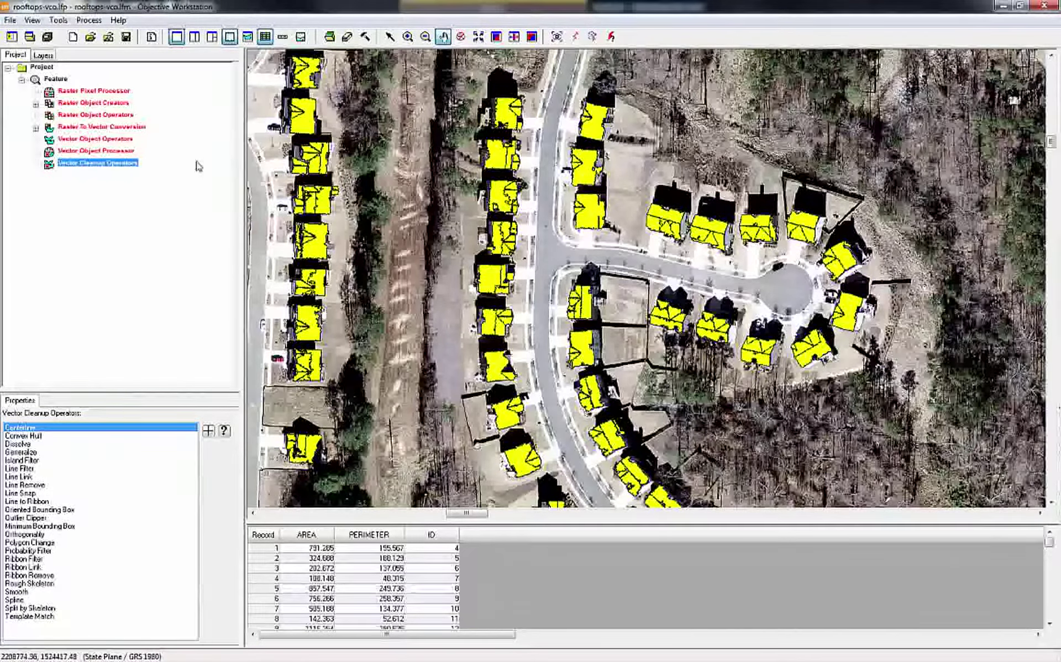
right_click(96, 167)
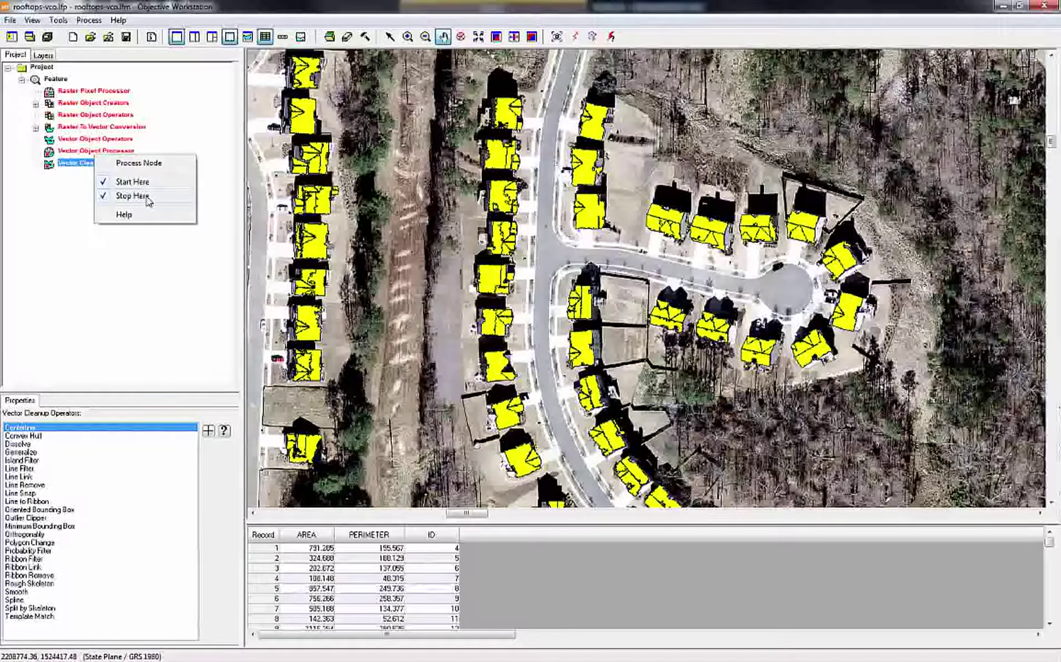
click(17, 444)
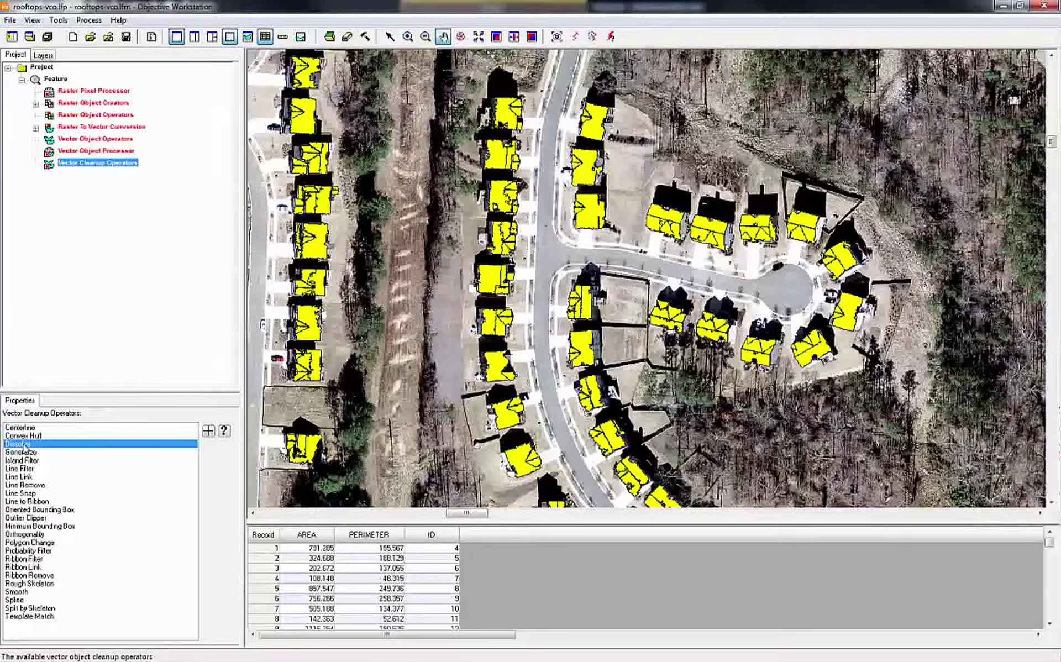
Add a Dissolve operator with rooftops.shp as its input vector layer
click(208, 432)
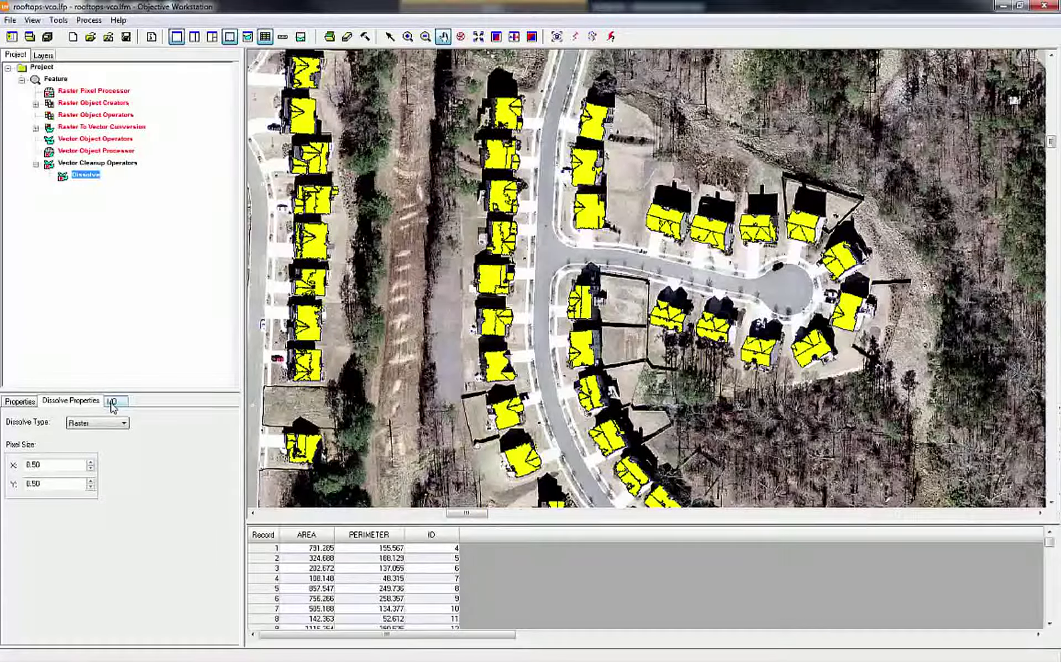
click(113, 402)
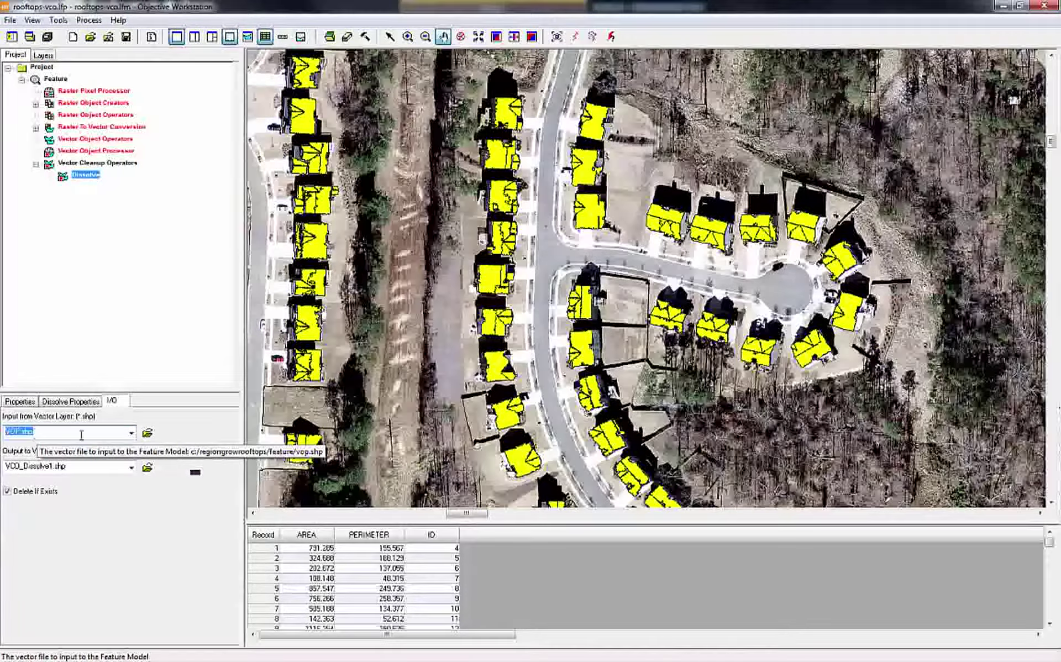
click(148, 434)
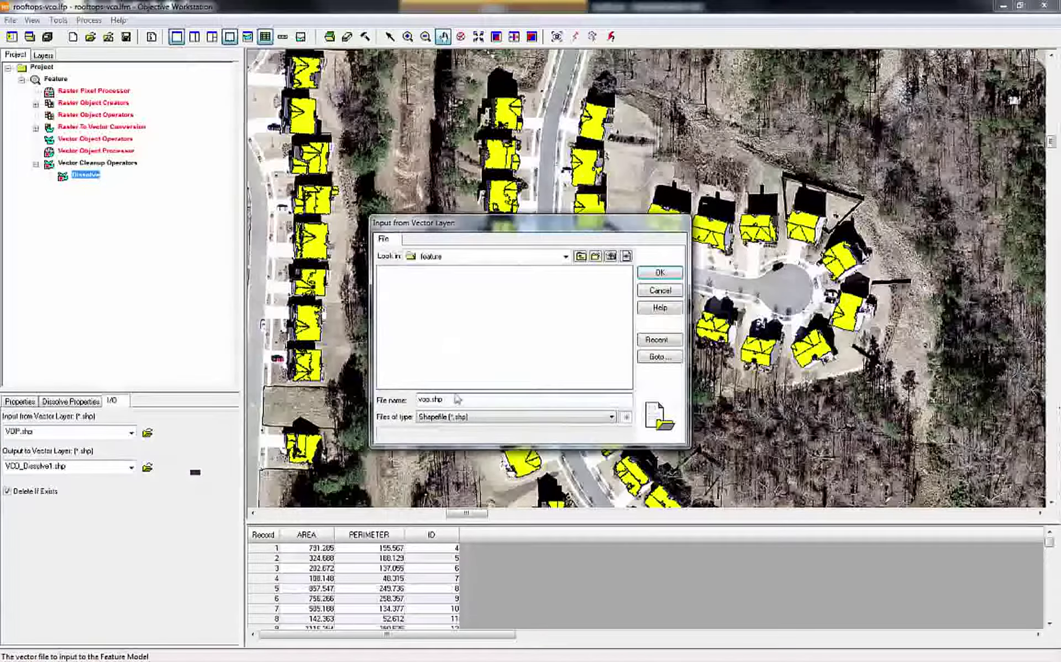
click(581, 256)
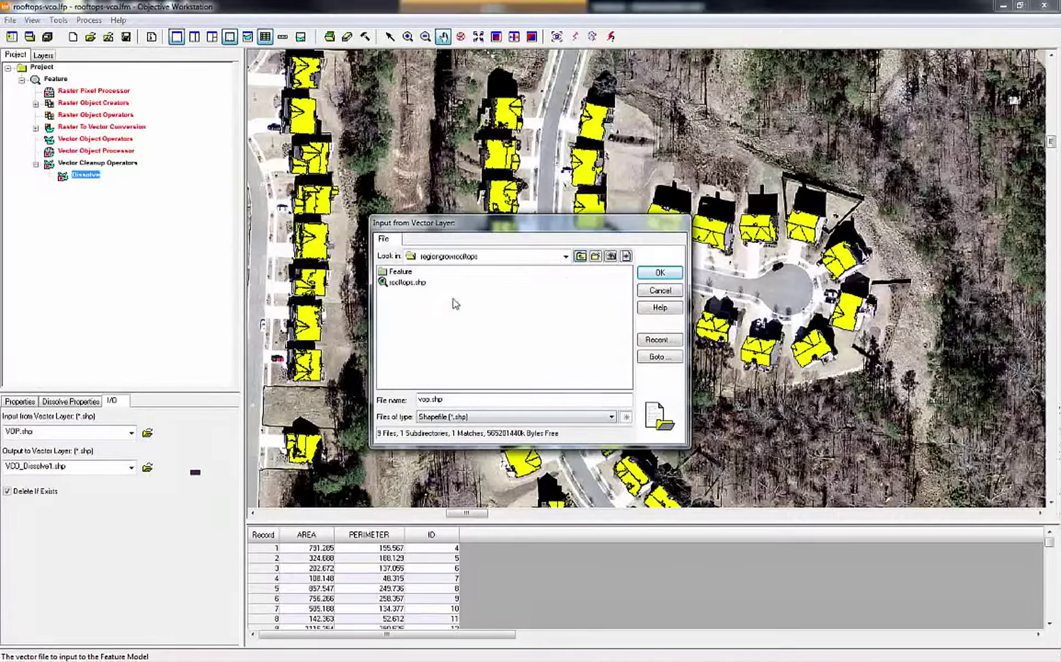
click(407, 282)
click(659, 273)
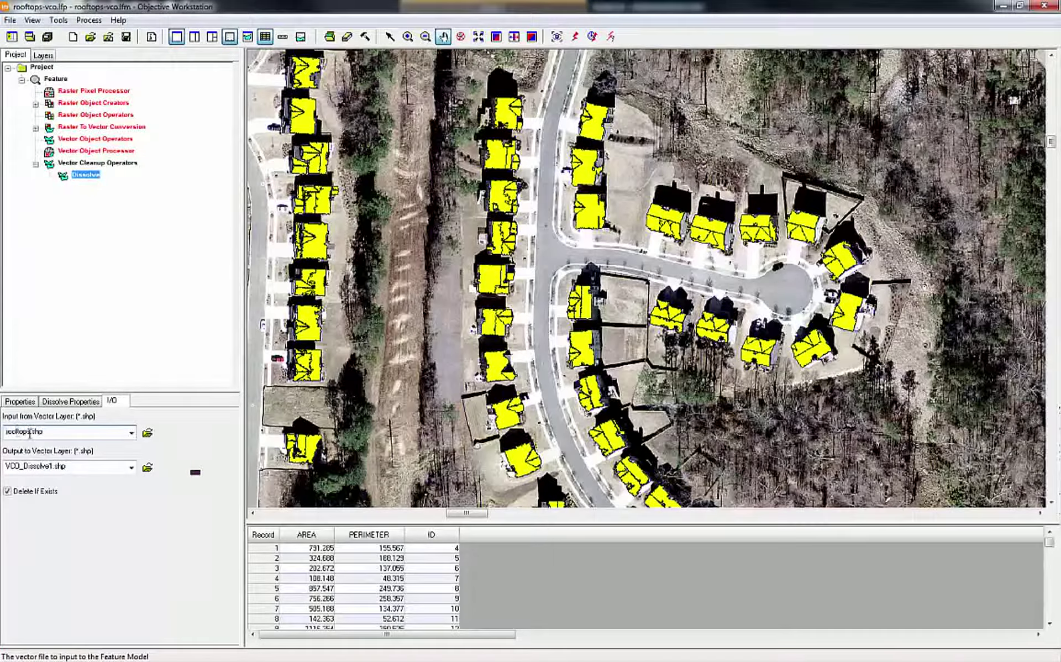
double_click(29, 432)
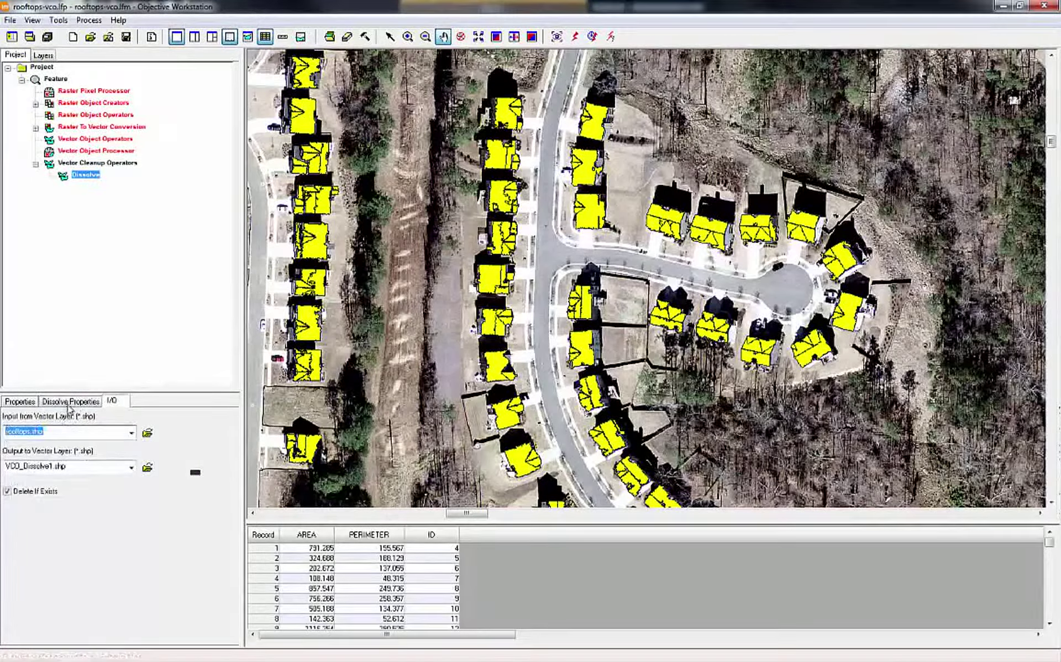
Set the Dissolve pixel size X and Y to 1
click(70, 402)
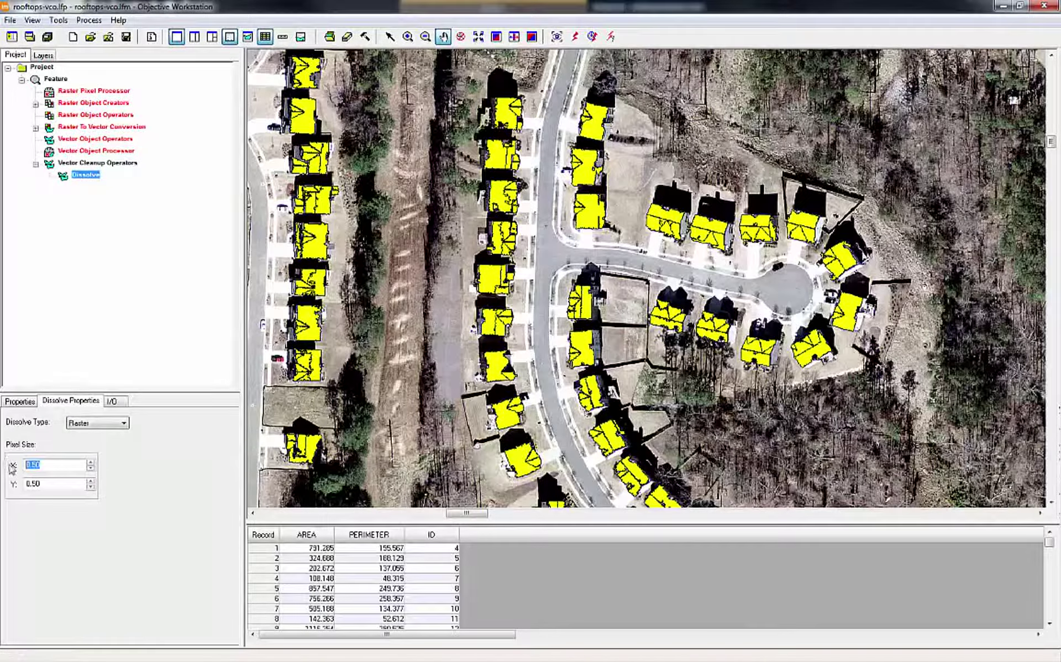
text(1)
double_click(34, 484)
text(1)
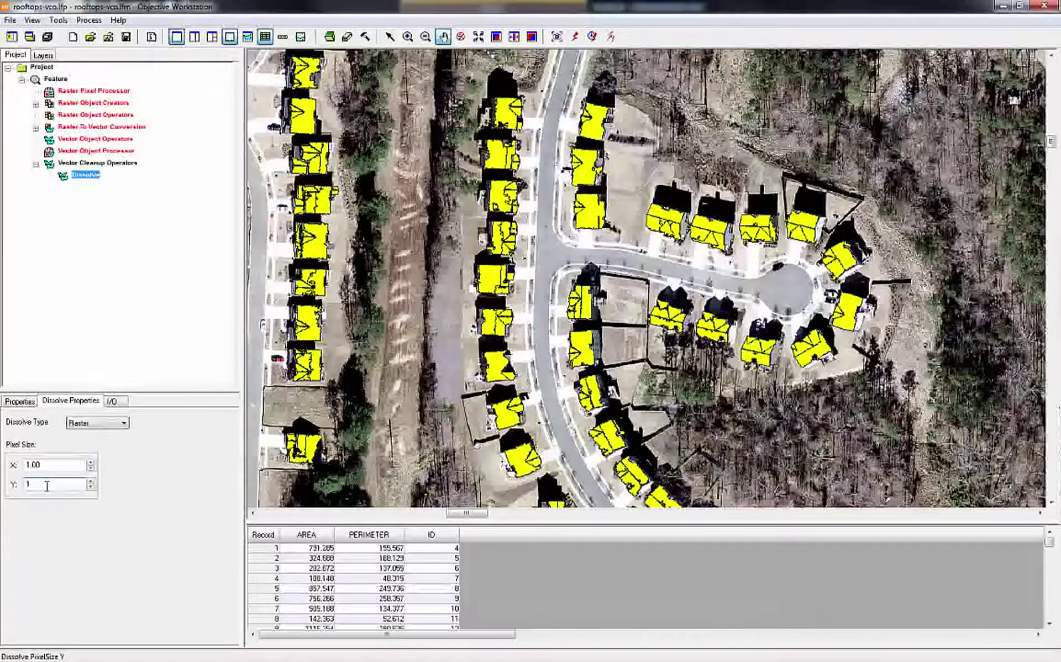
key(Return)
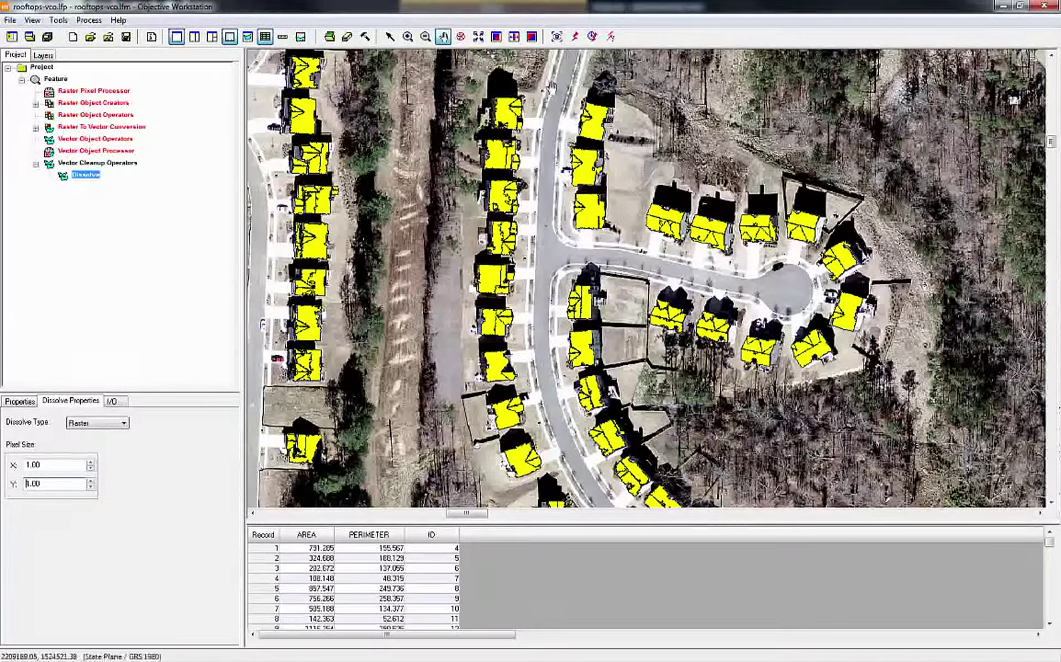
Run the feature model's Dissolve step, dismiss the completed fe_process report, and reopen the cleanup operators
click(576, 37)
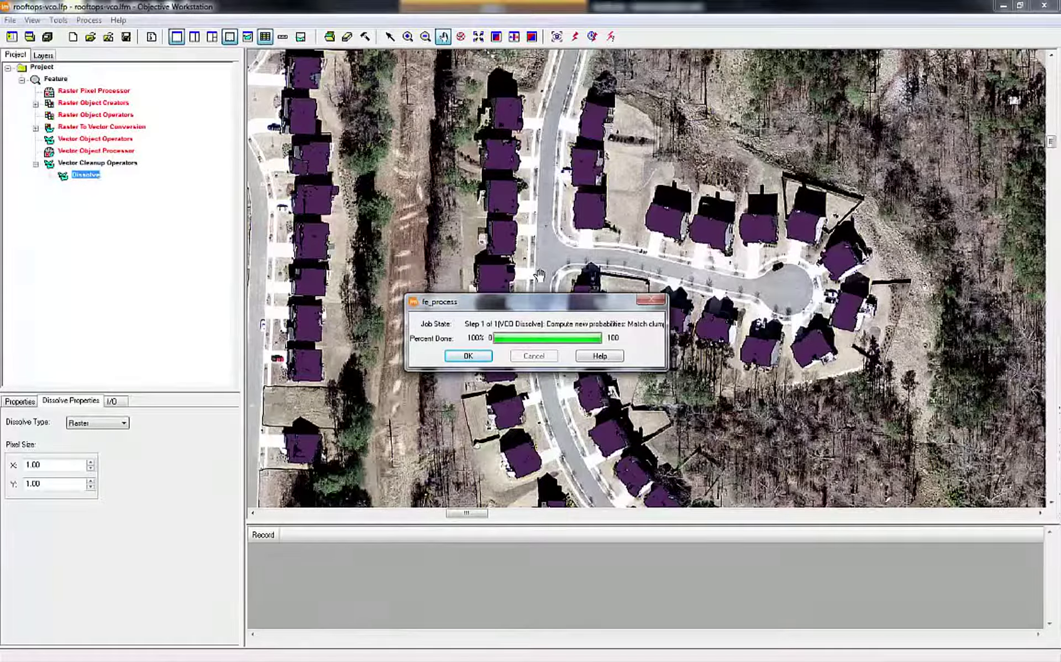
click(468, 356)
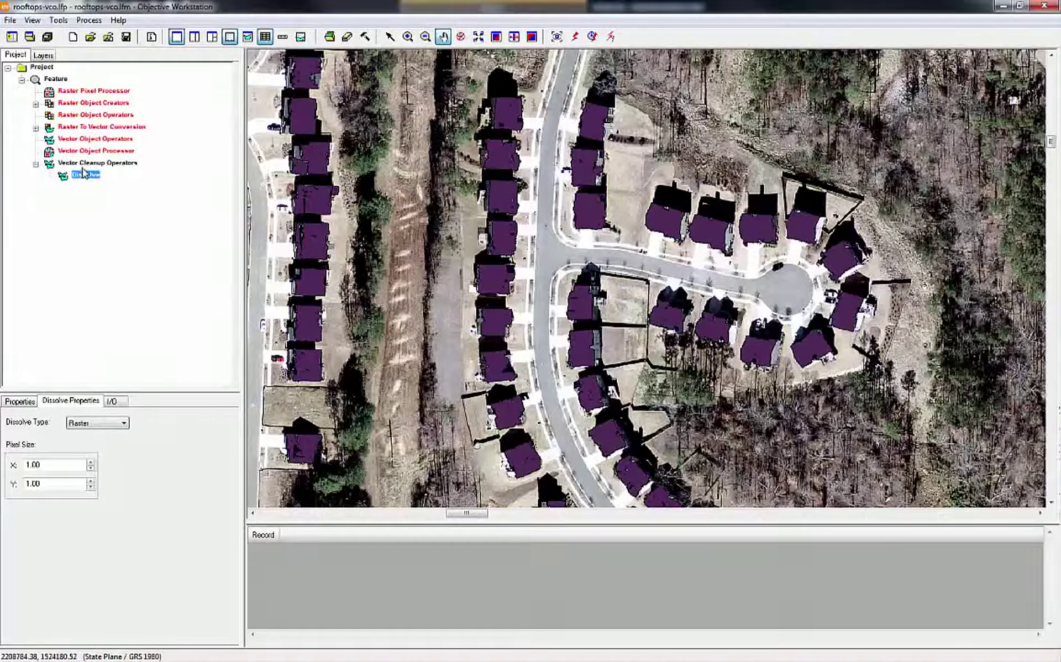
click(83, 163)
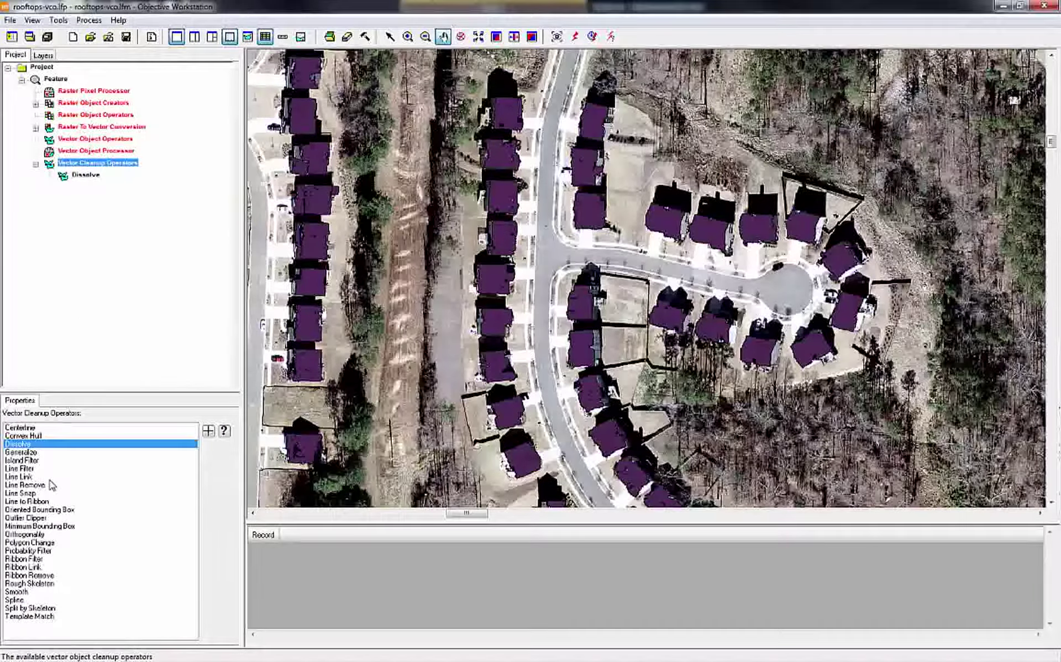
Add an Island Filter cleanup step and make processing start from it
click(32, 464)
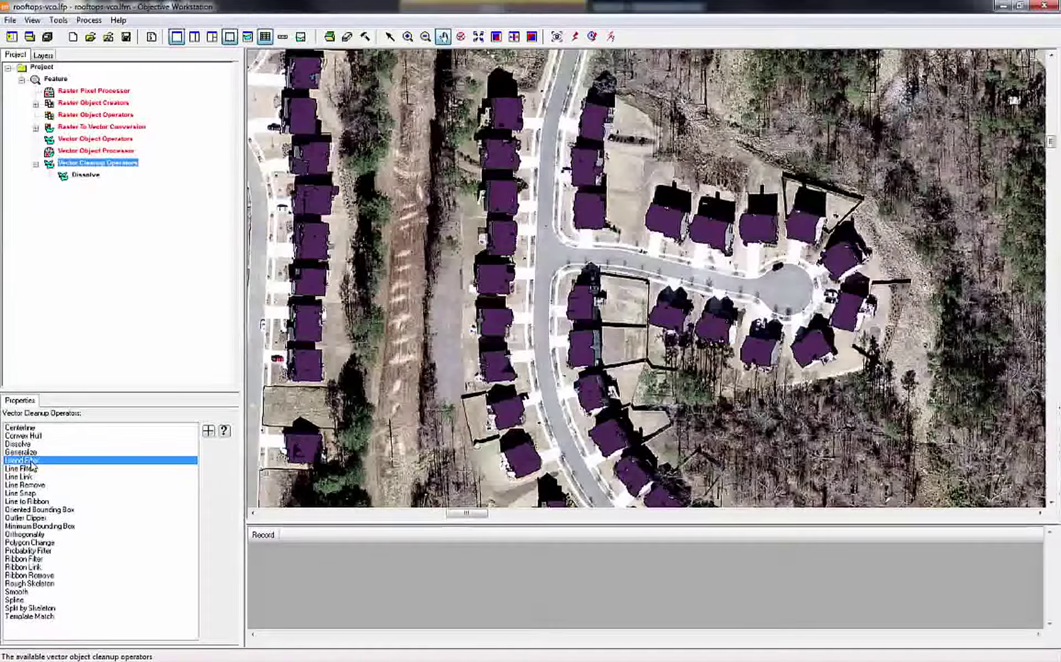
click(209, 430)
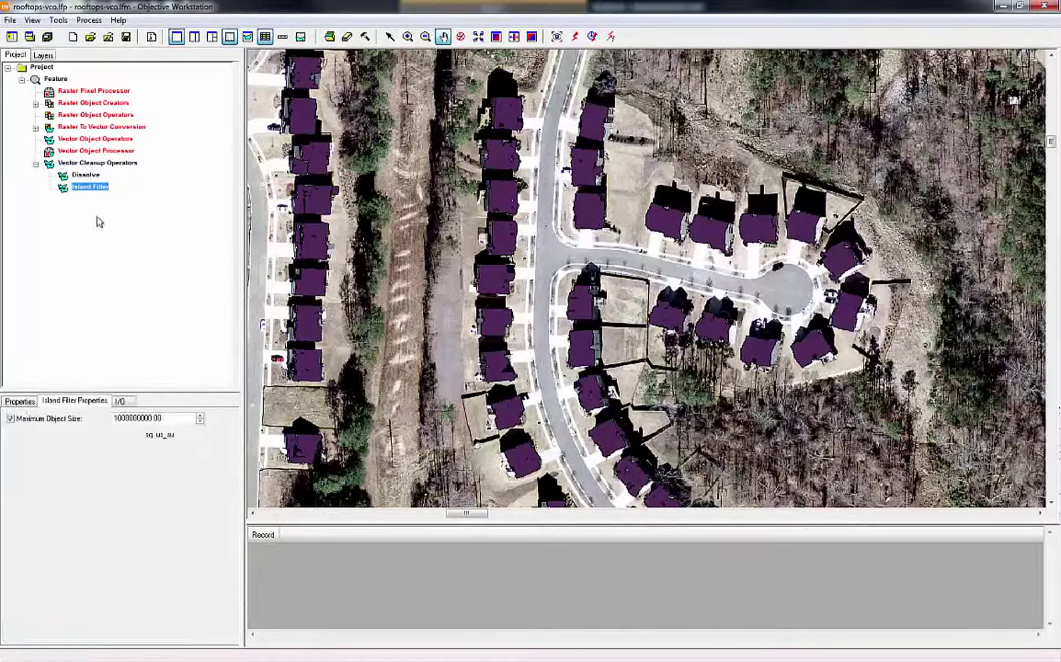
right_click(91, 189)
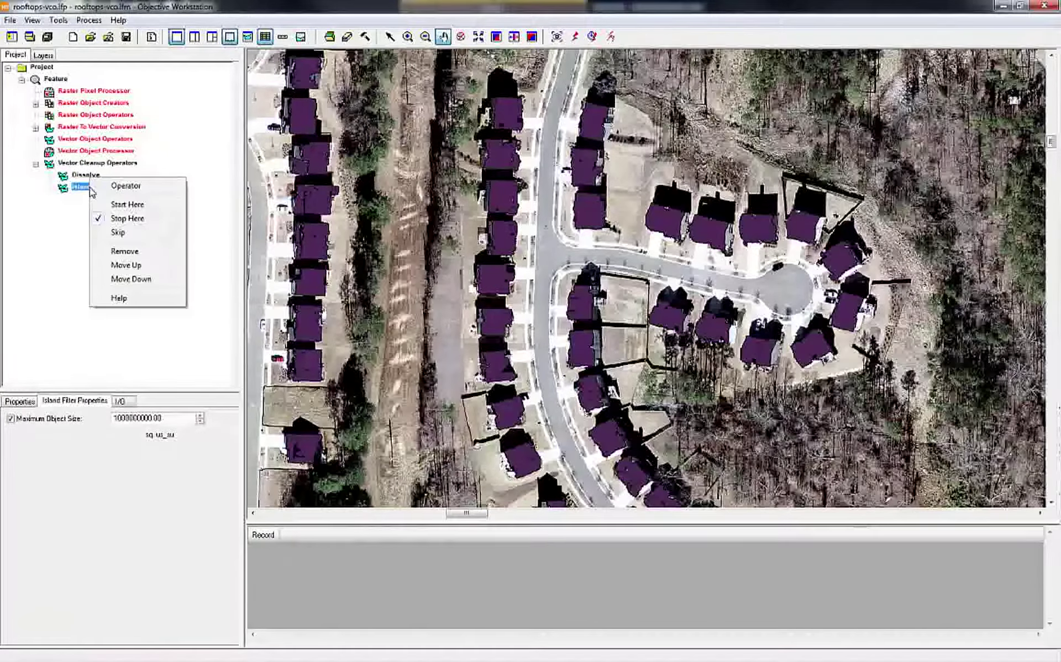
click(114, 205)
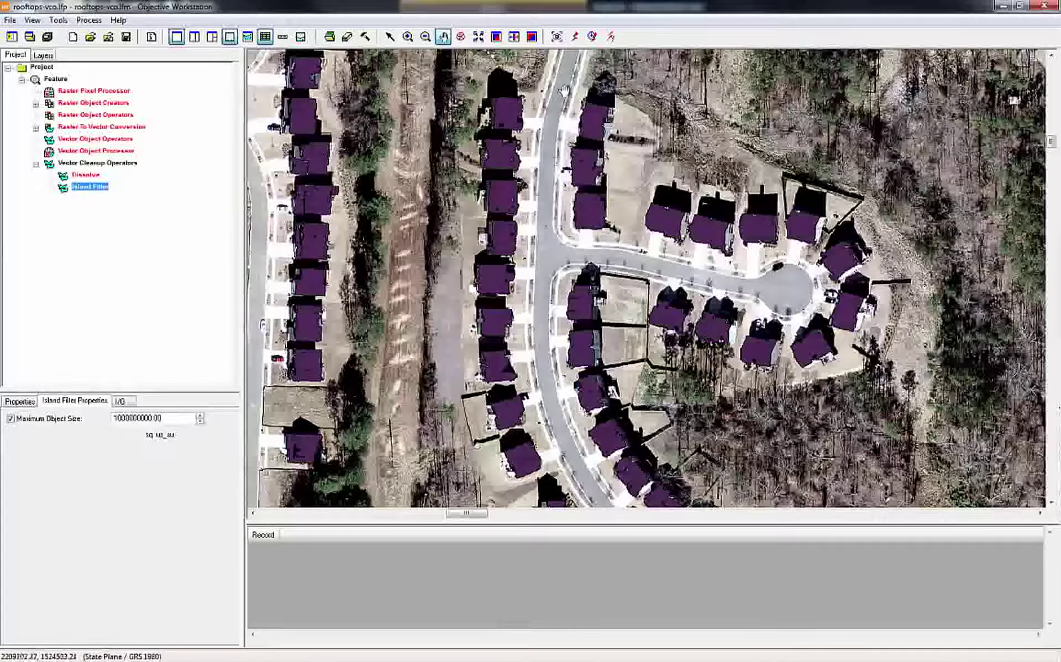
Run the feature model through Island Filter and return to the operator list
click(576, 38)
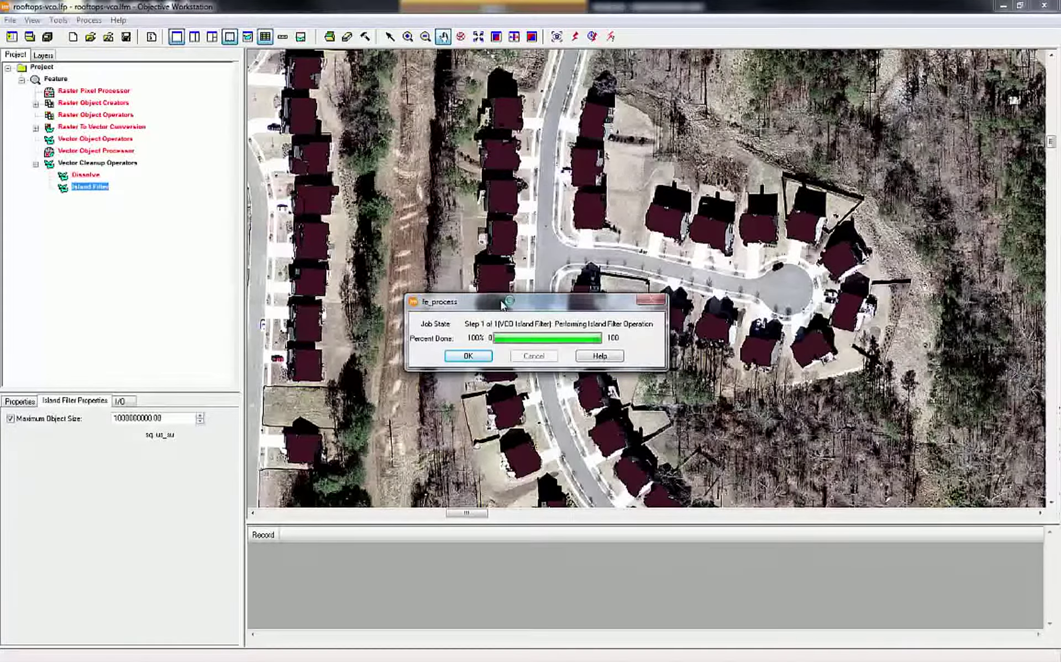
click(482, 359)
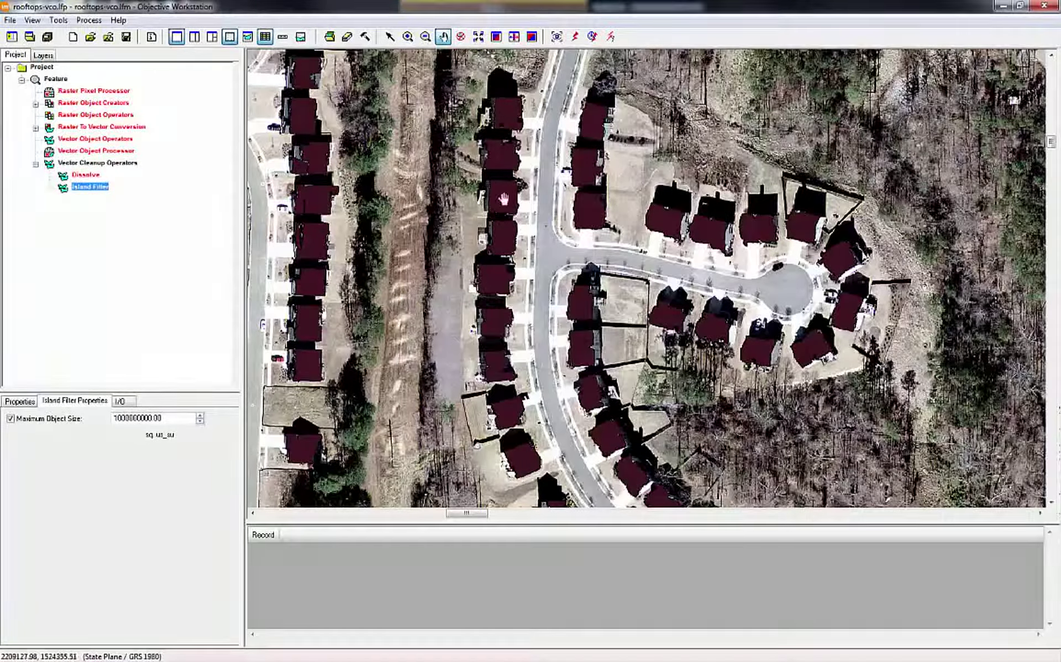
click(91, 162)
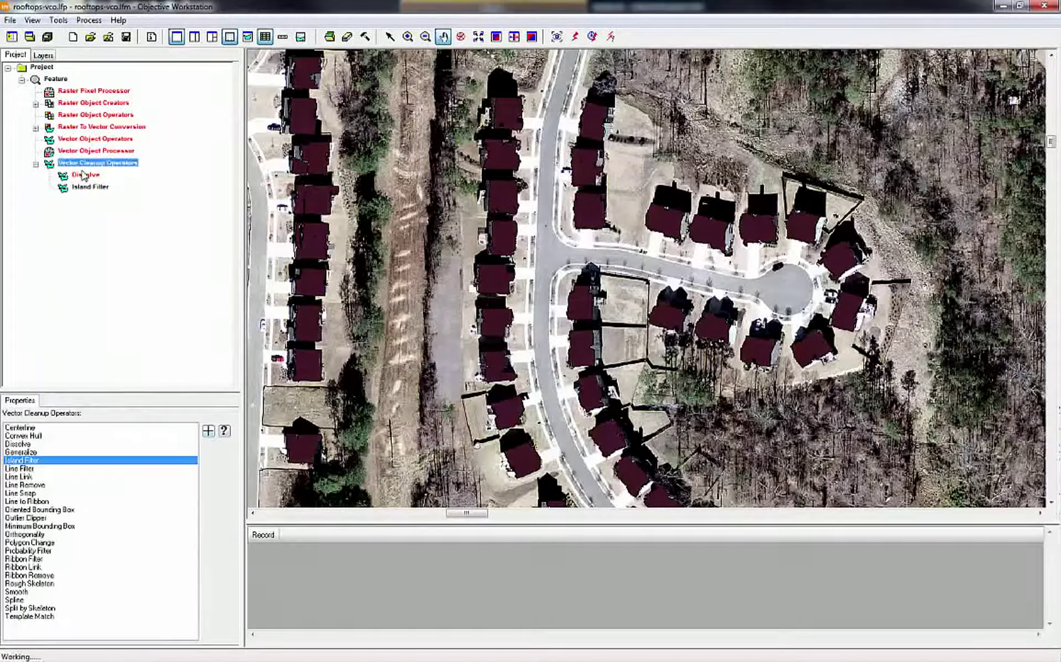
Check the Dissolve and Island Filter settings, then select Outlier Clipper from the operator list
click(86, 175)
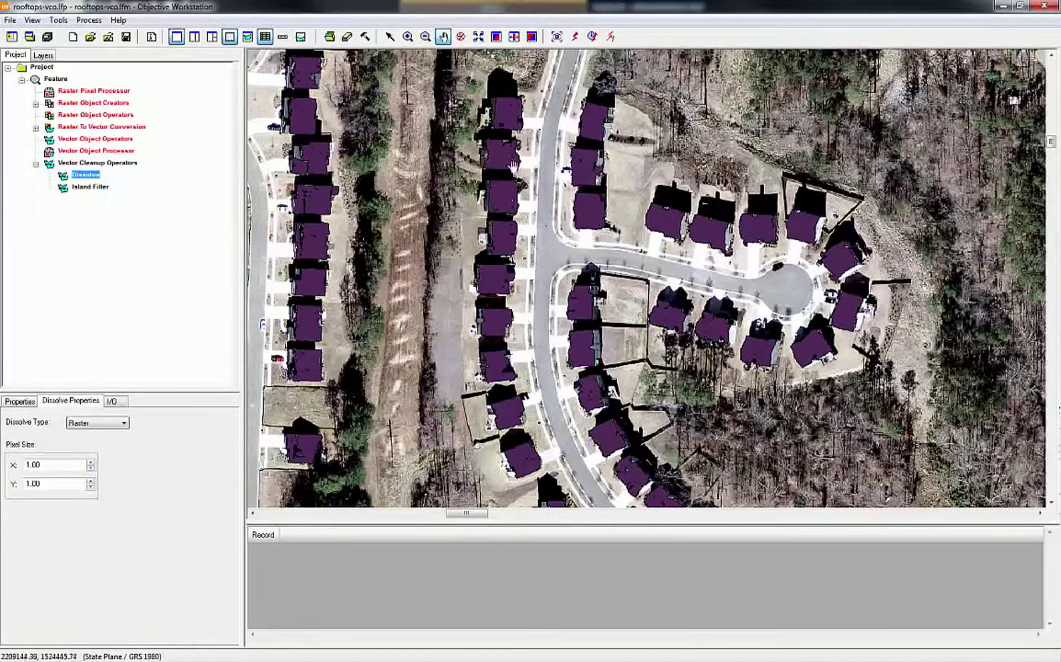
click(88, 187)
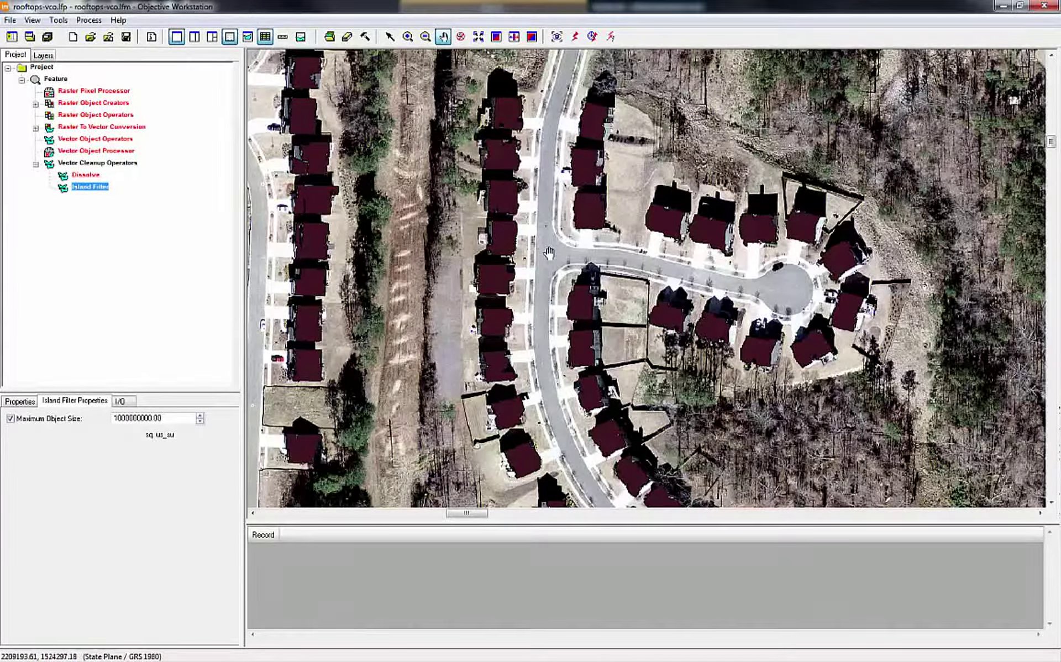
click(106, 163)
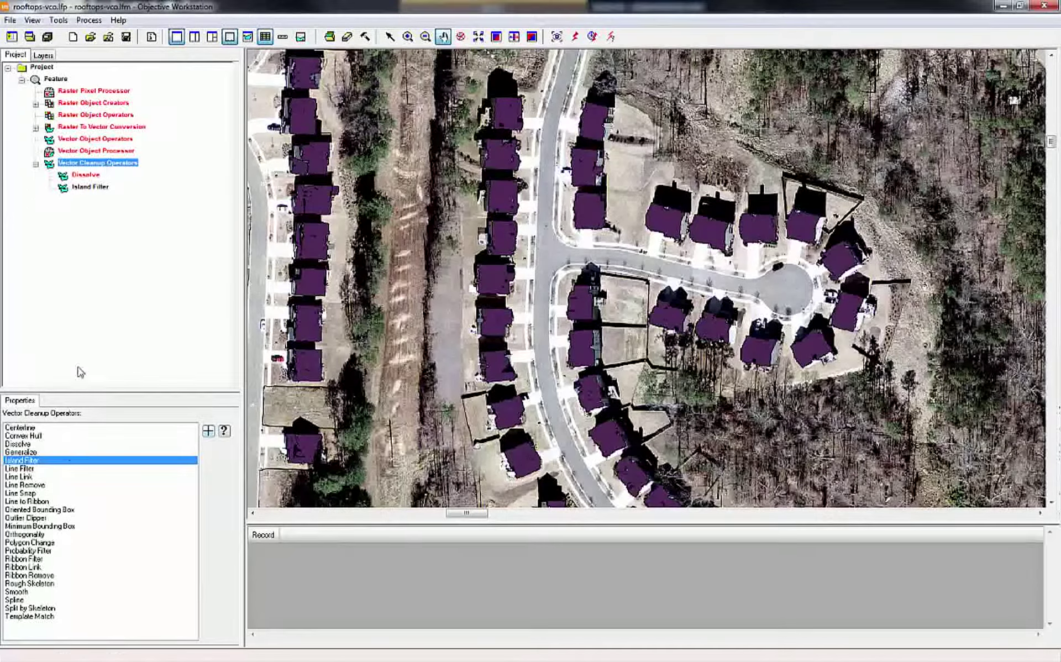
click(24, 519)
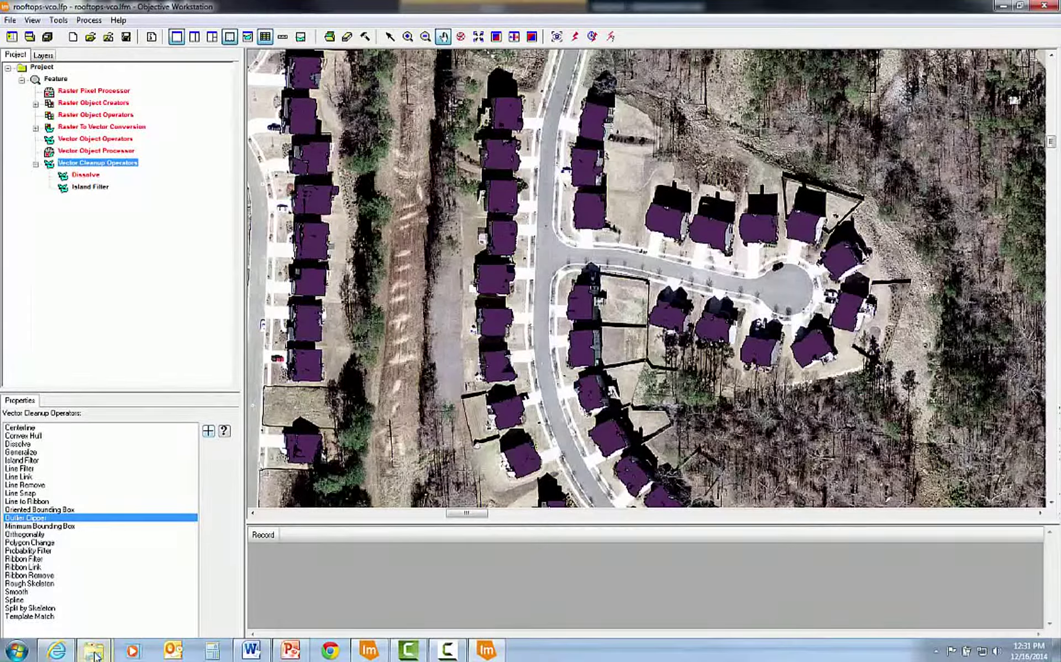
click(57, 651)
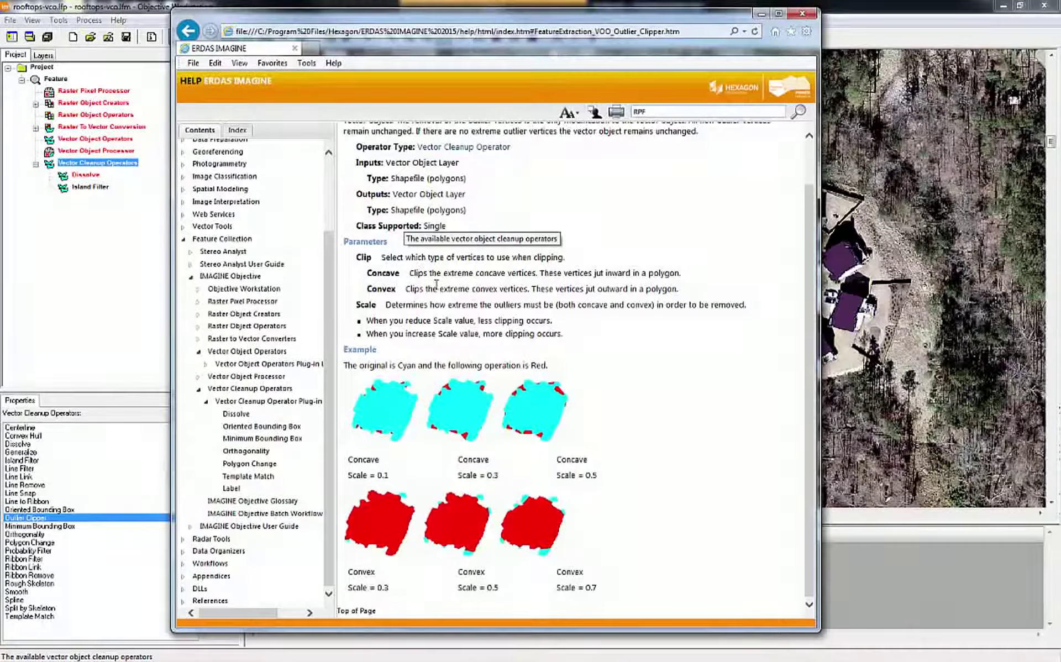
scroll(436, 284, up, 2)
scroll(418, 332, down, 2)
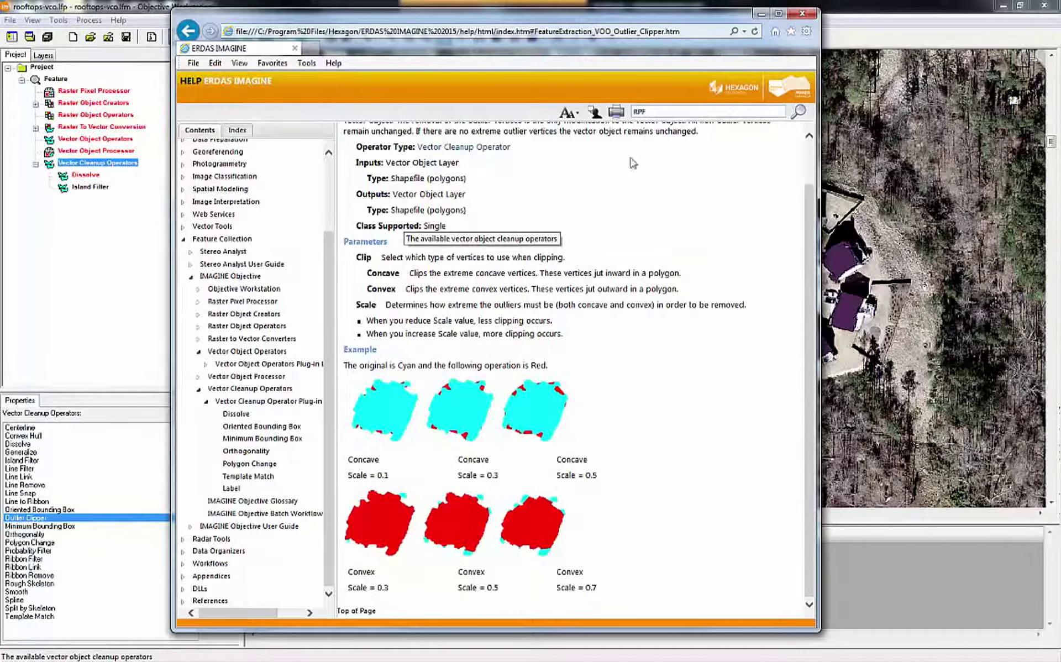
click(798, 13)
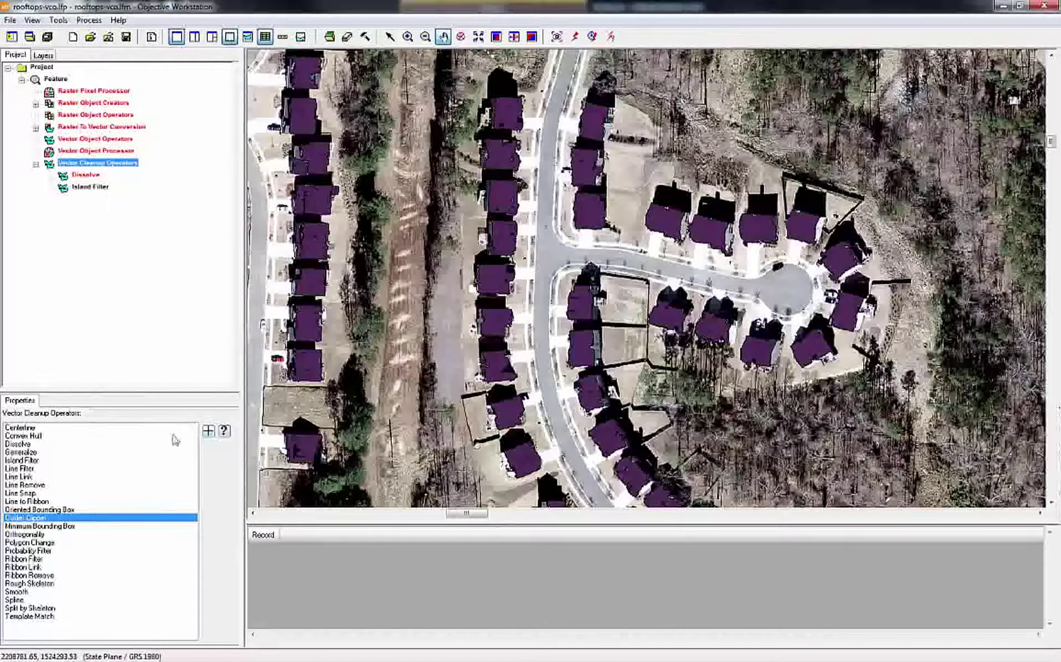
click(209, 431)
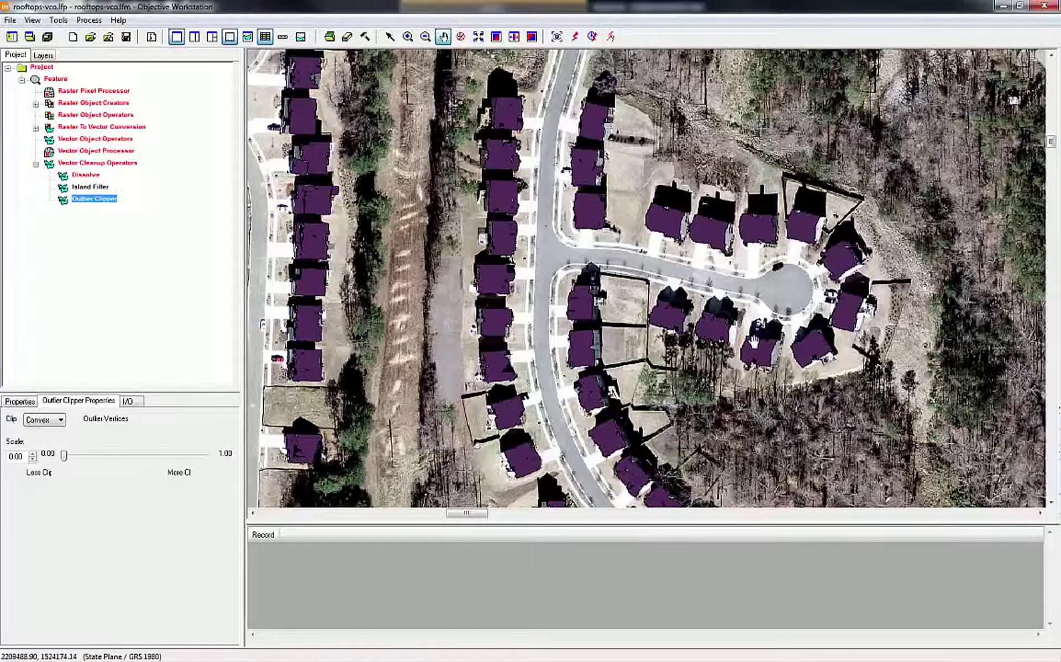
Set Outlier Clipper to clip Concave vertices with Scale 0.50
click(59, 421)
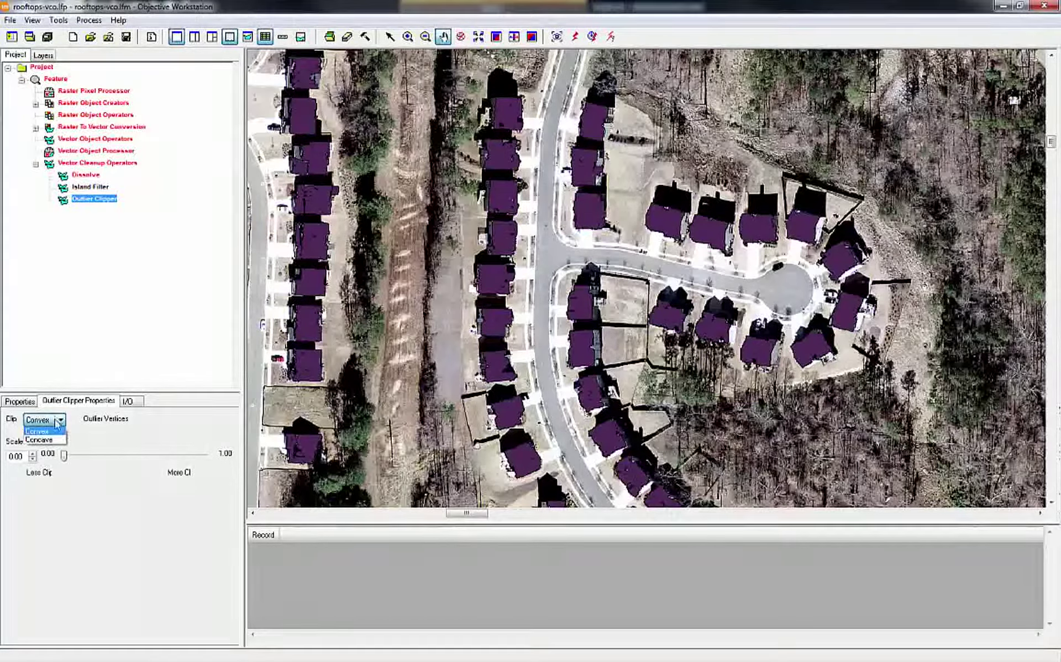
click(50, 441)
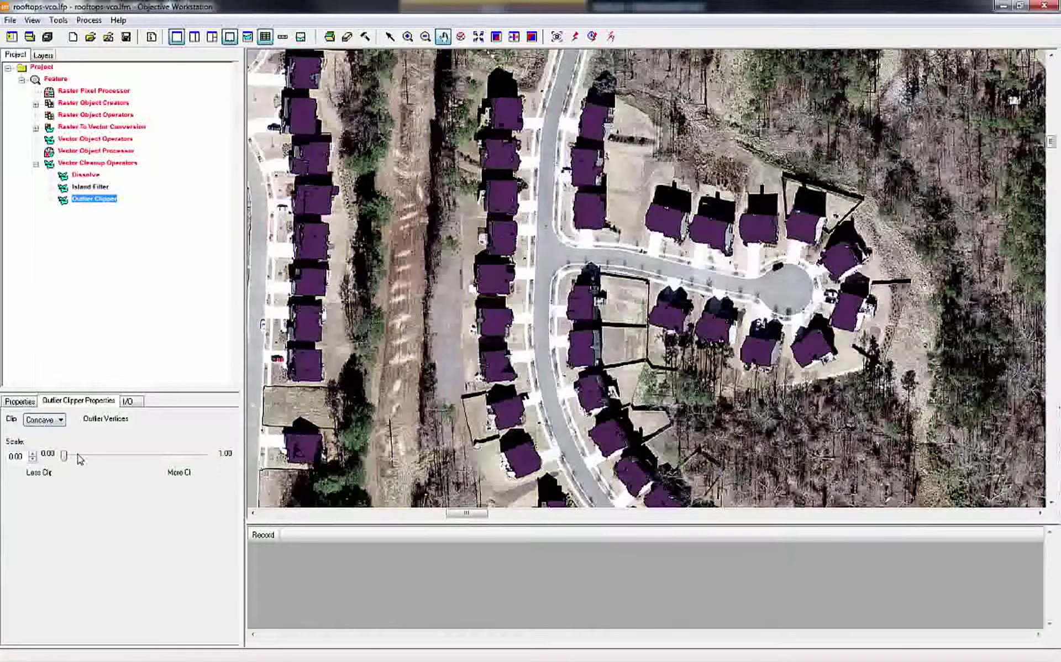
drag(70, 460, 136, 460)
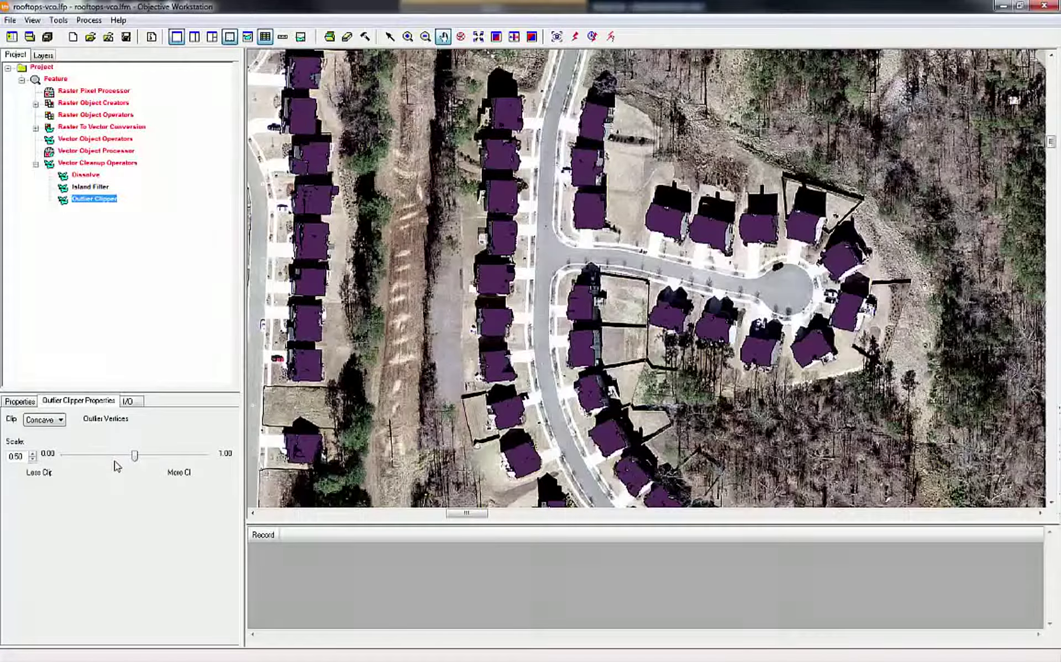
Make the model start from Outlier Clipper and run it
right_click(101, 200)
click(128, 216)
right_click(104, 200)
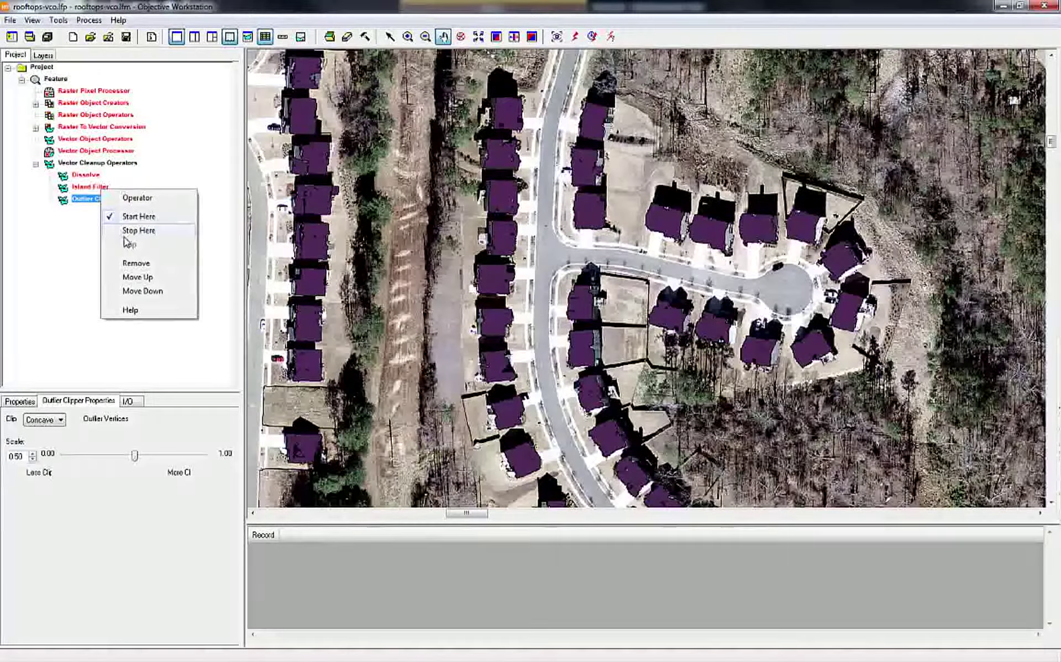
click(135, 230)
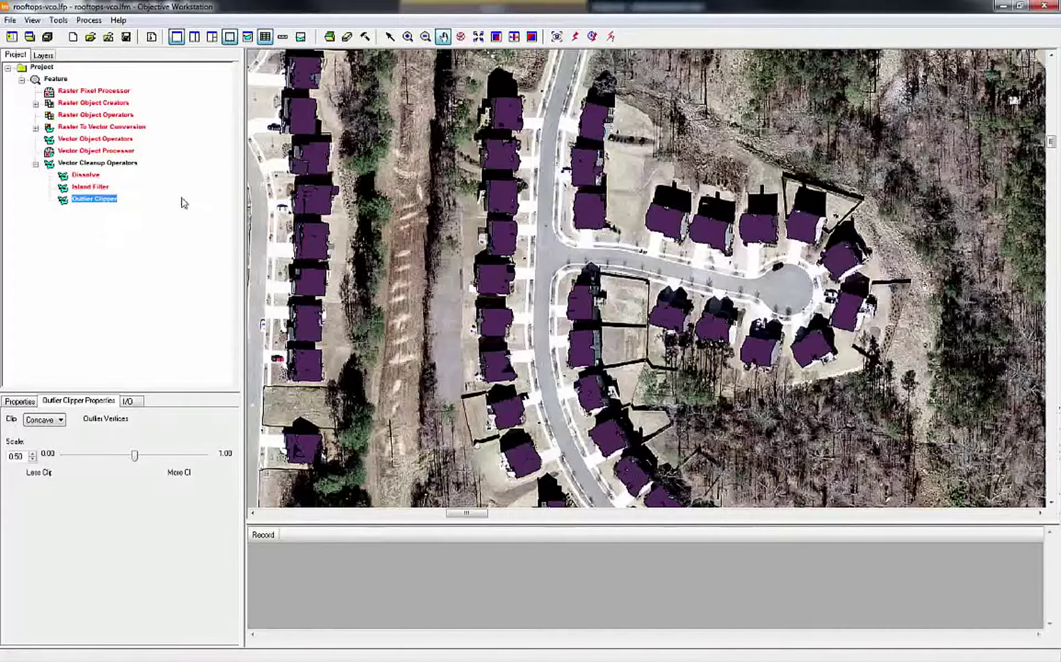
click(575, 37)
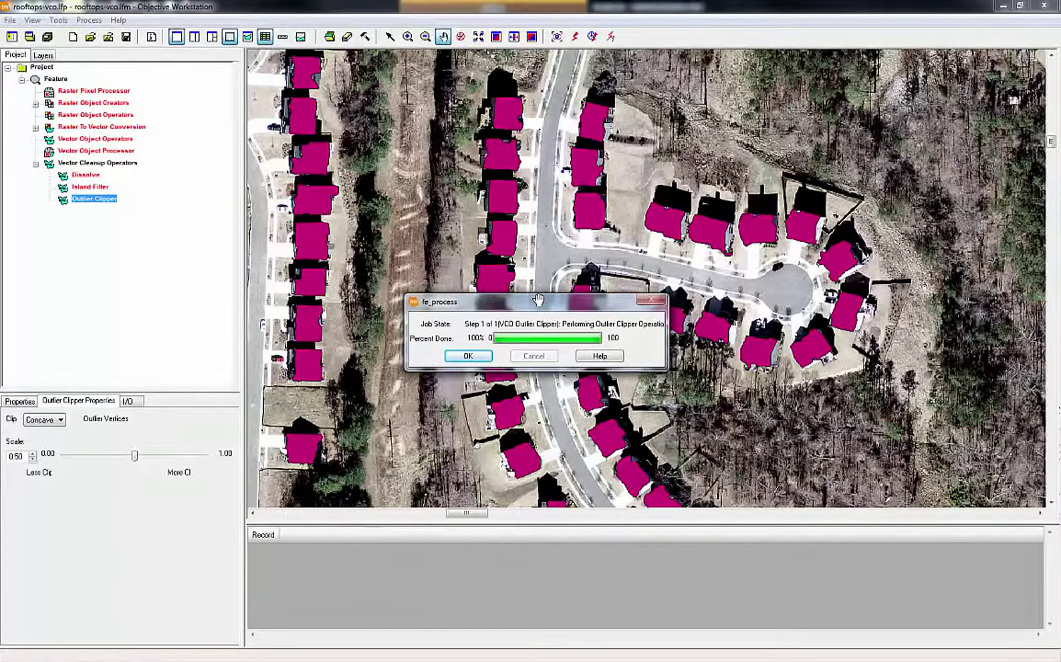
Compare the Island Filter and Outlier Clipper rooftop outputs, then return to the operator list
click(468, 356)
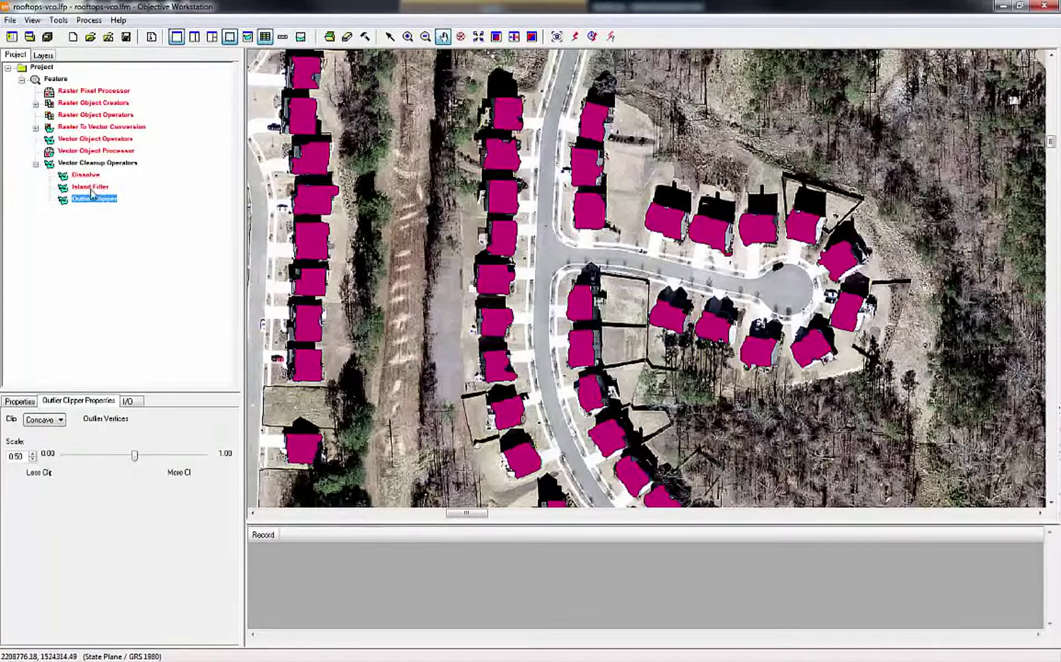
click(90, 188)
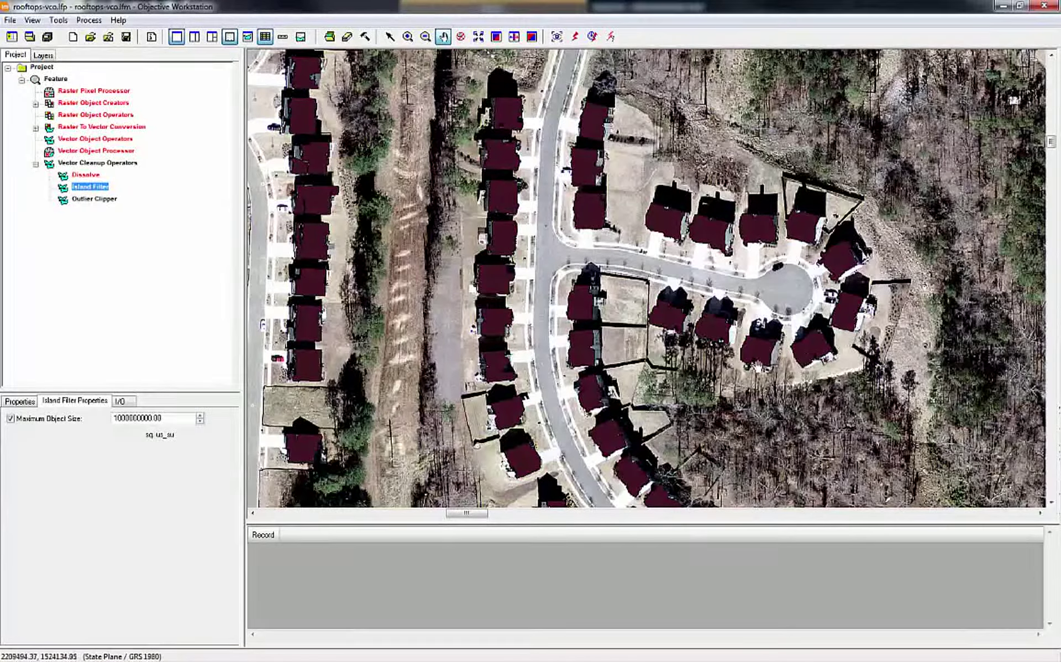
click(89, 200)
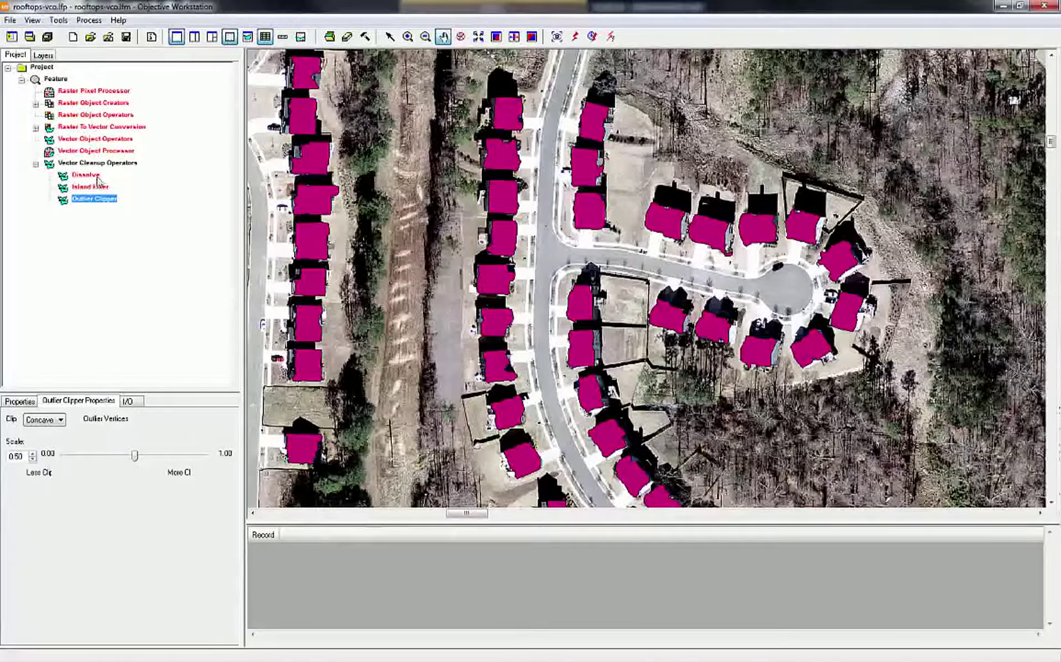
click(104, 164)
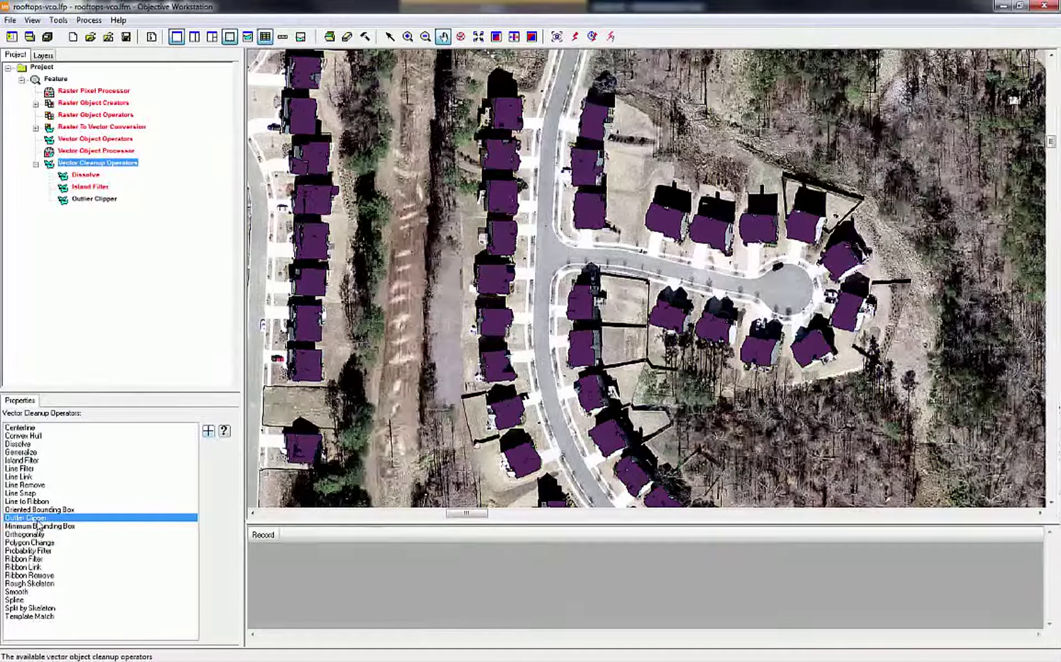
Add a Generalize step with Tolerance 0.50 after Outlier Clipper and set its processing options
click(32, 453)
click(208, 431)
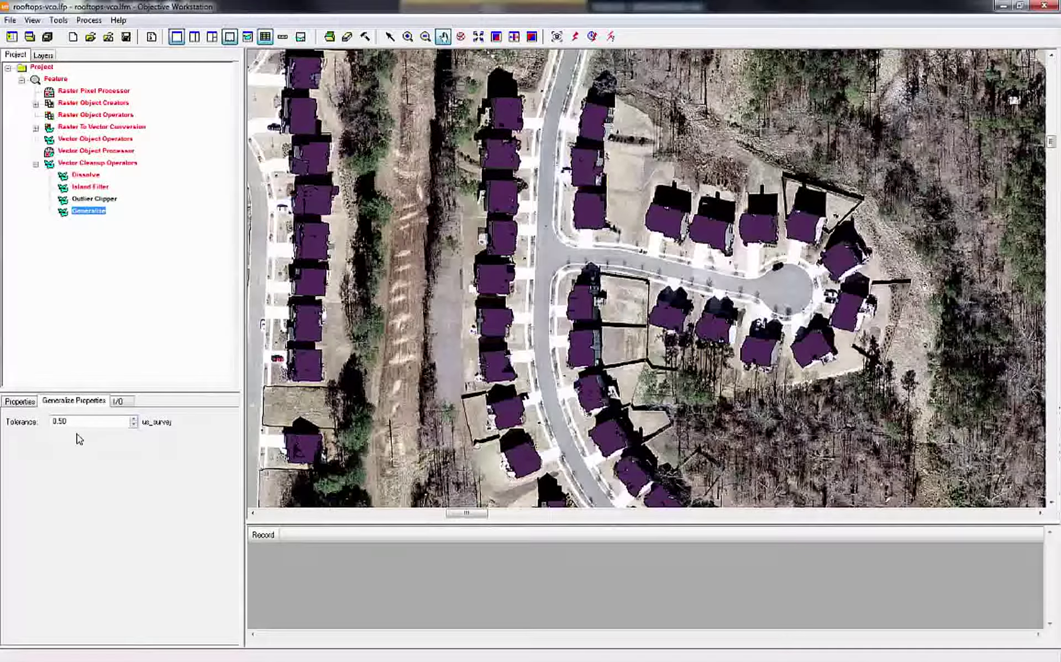
click(89, 199)
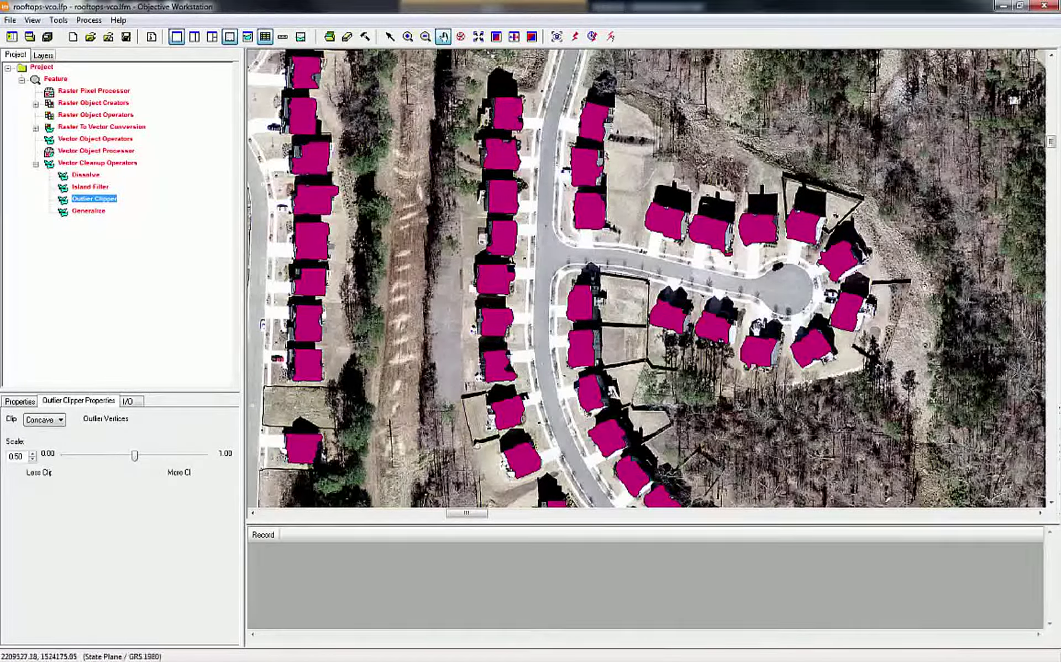
click(90, 212)
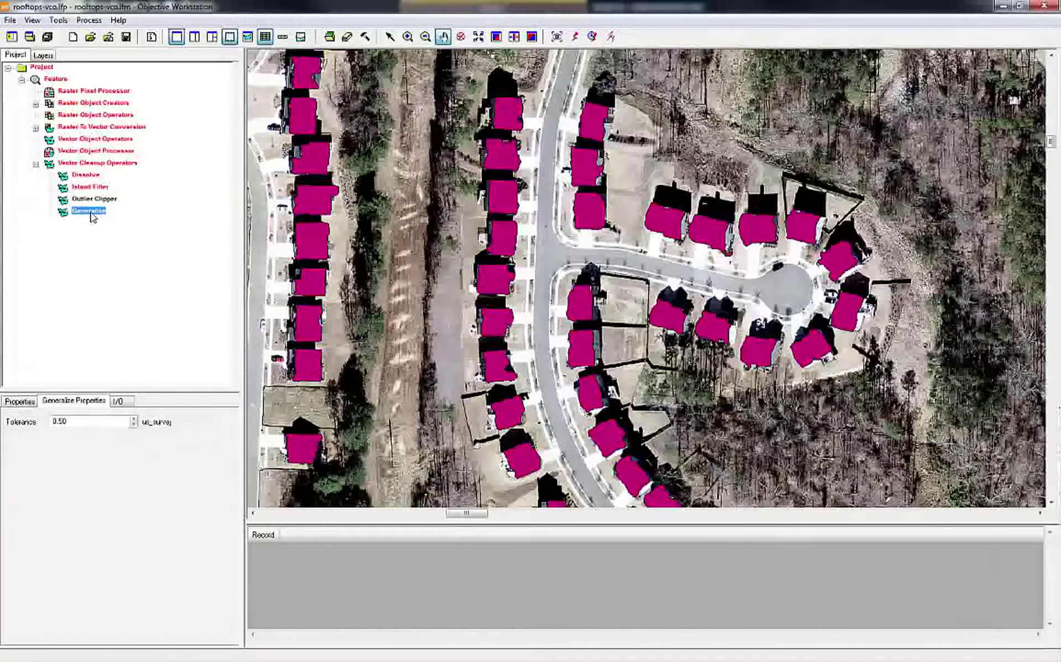
right_click(92, 212)
click(123, 235)
right_click(95, 214)
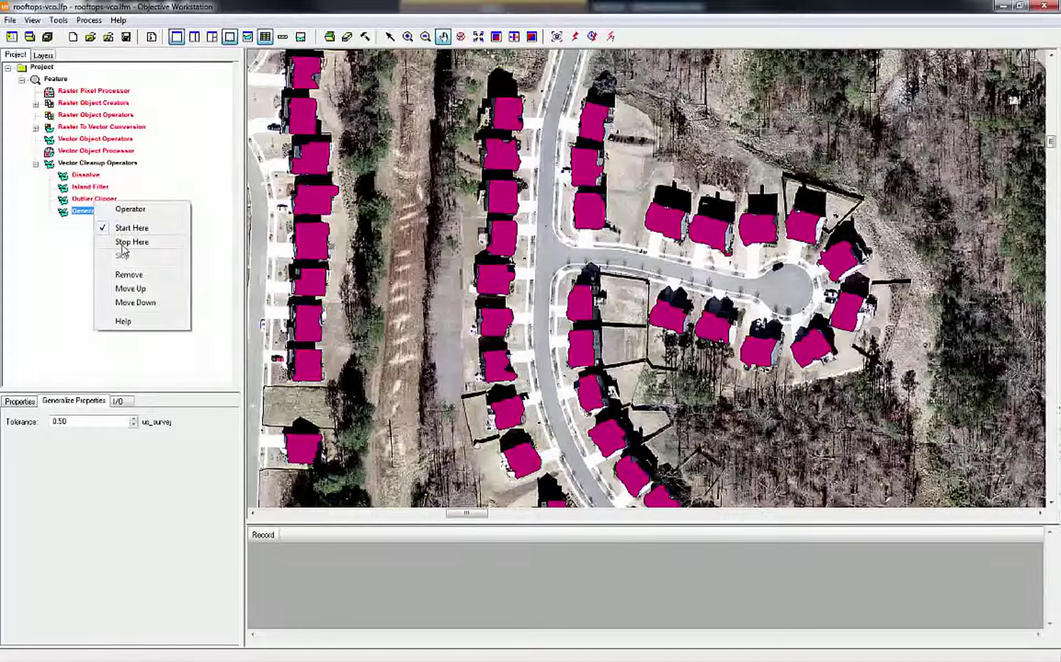
click(94, 230)
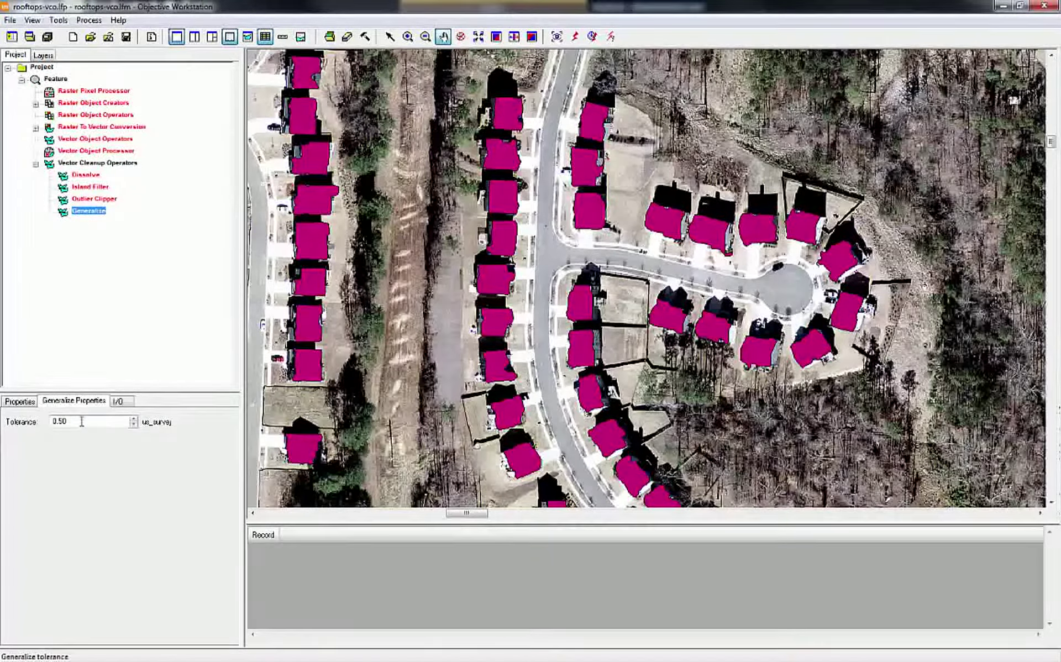
Run the model through Generalize and return to the operator list
click(577, 39)
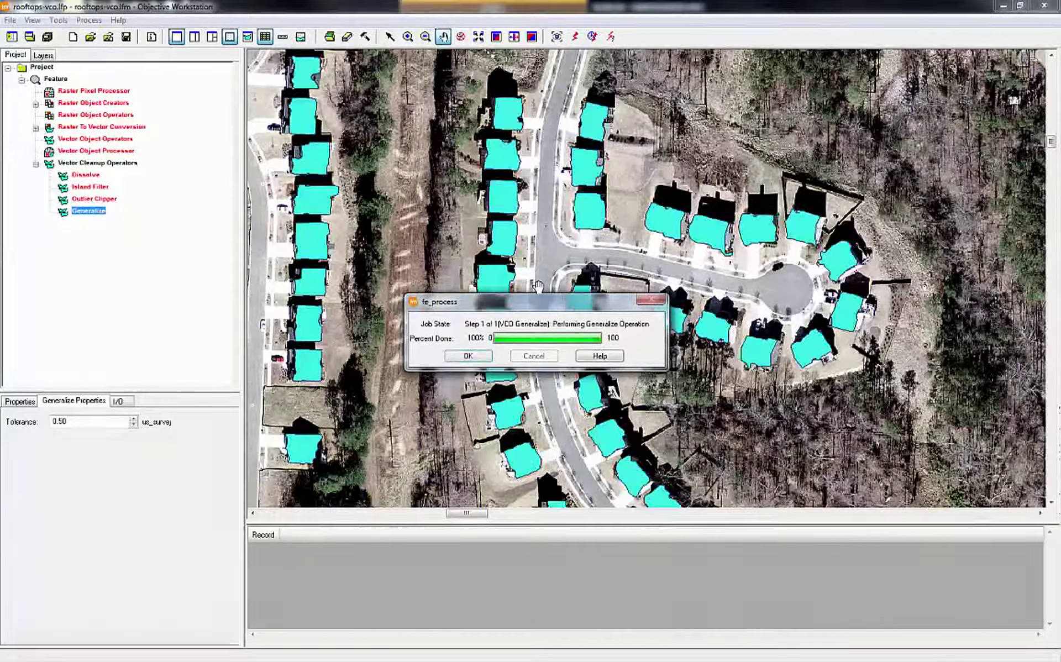
click(468, 356)
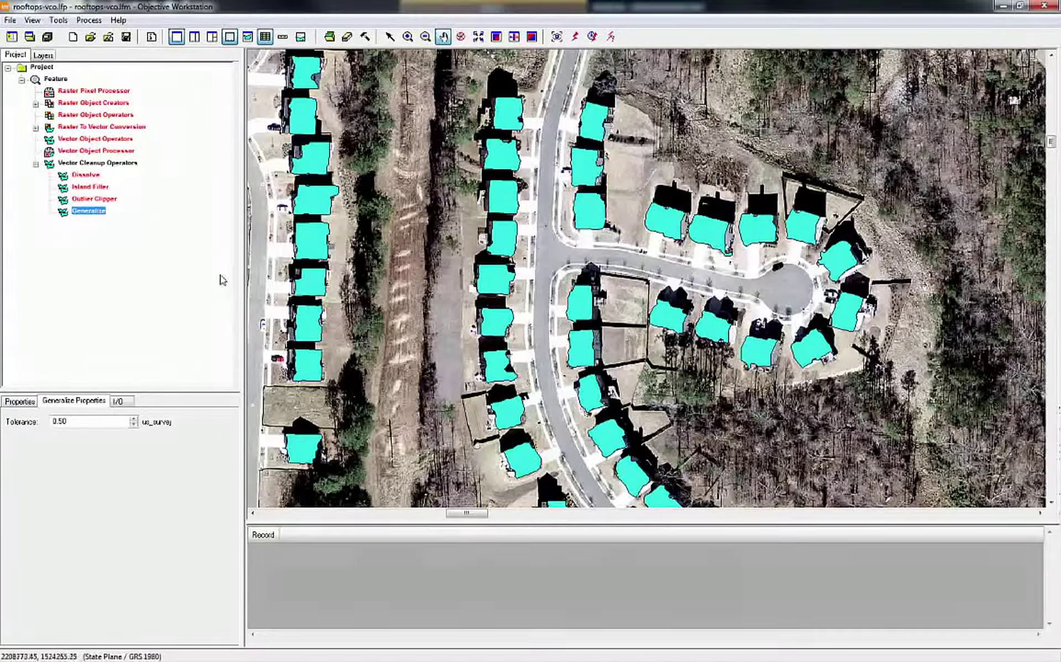
click(101, 165)
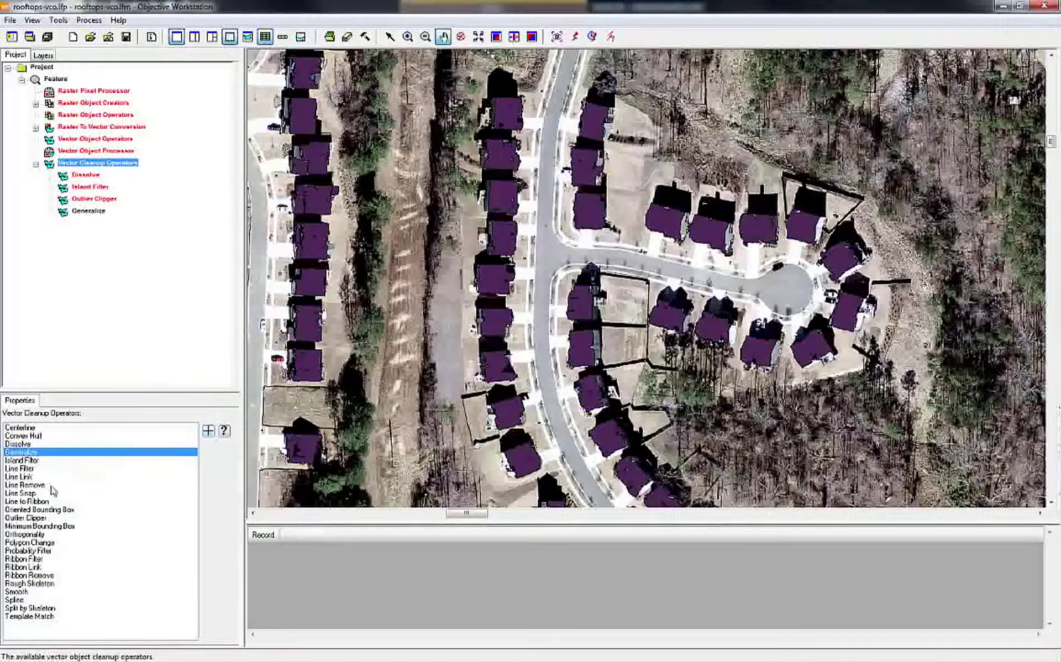
Add a second Outlier Clipper after Generalize, marked as both start and stop point
click(32, 526)
click(27, 517)
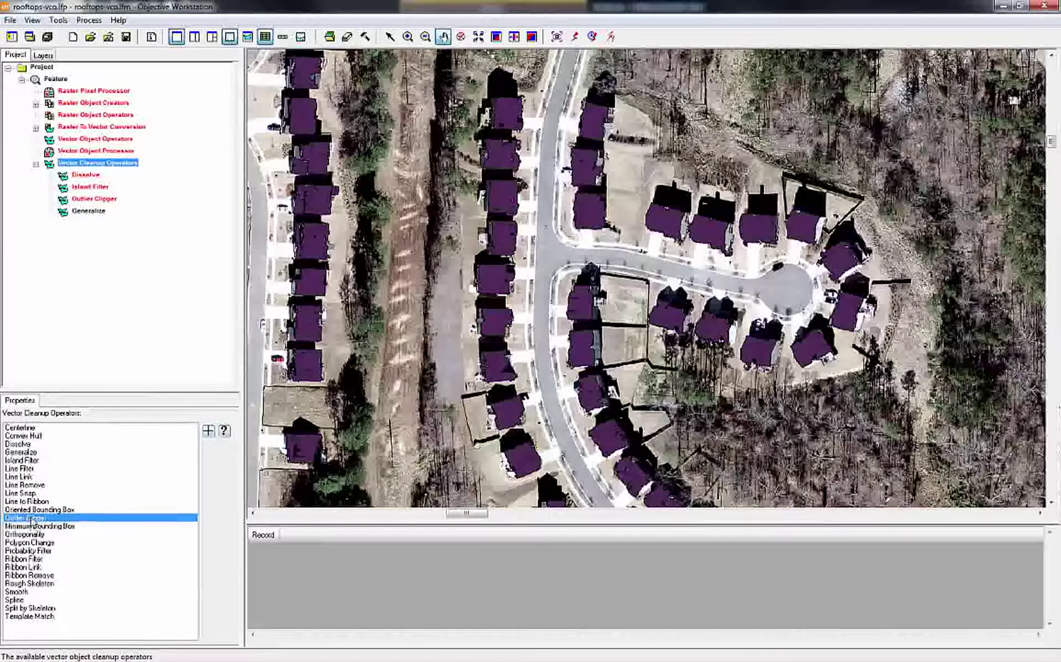
click(208, 432)
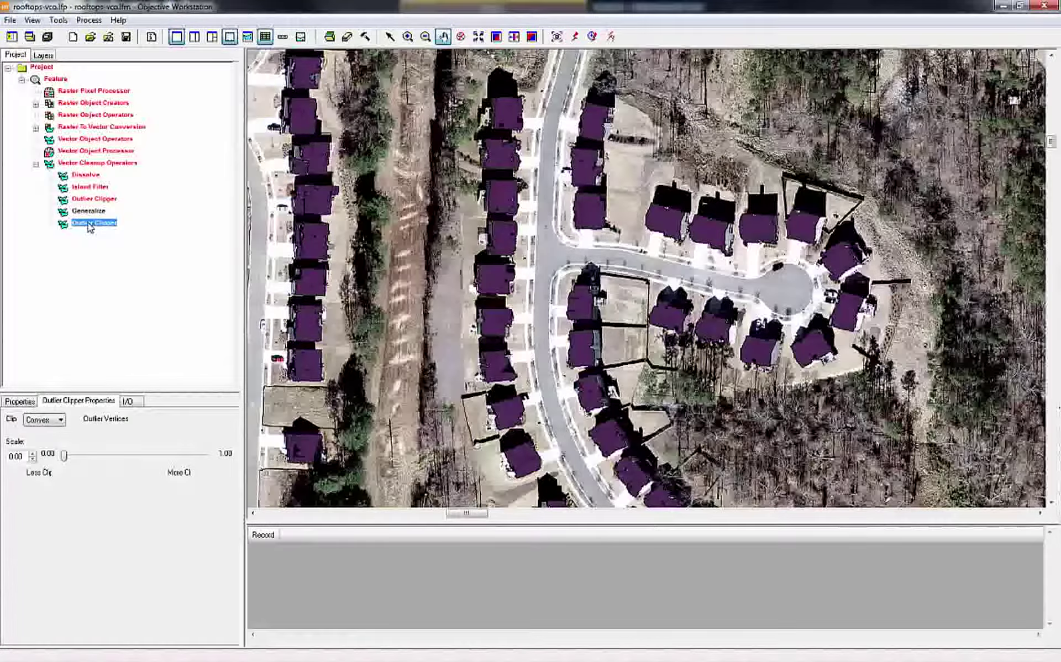
right_click(90, 226)
click(125, 241)
right_click(97, 227)
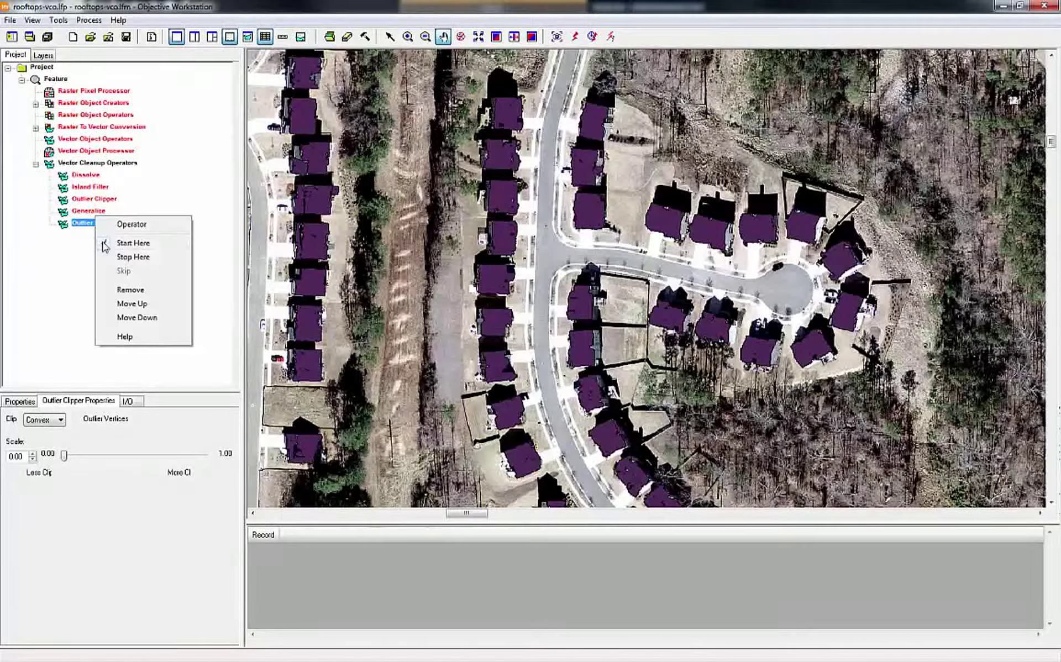
click(122, 257)
Keep Clip set to Convex and raise the Scale to about 0.60
click(44, 419)
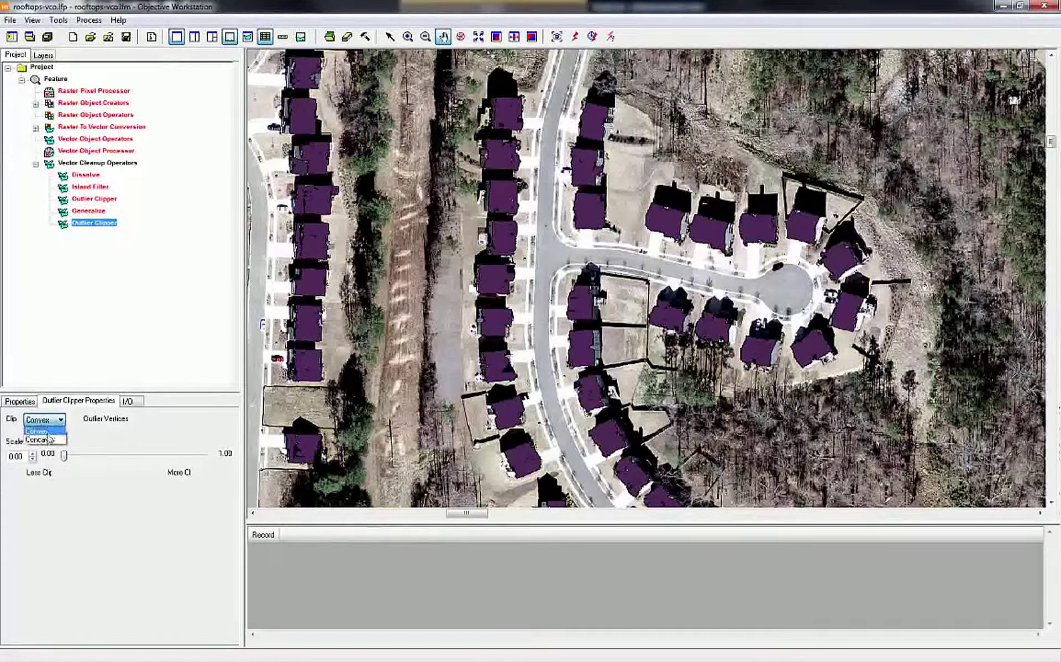
click(56, 424)
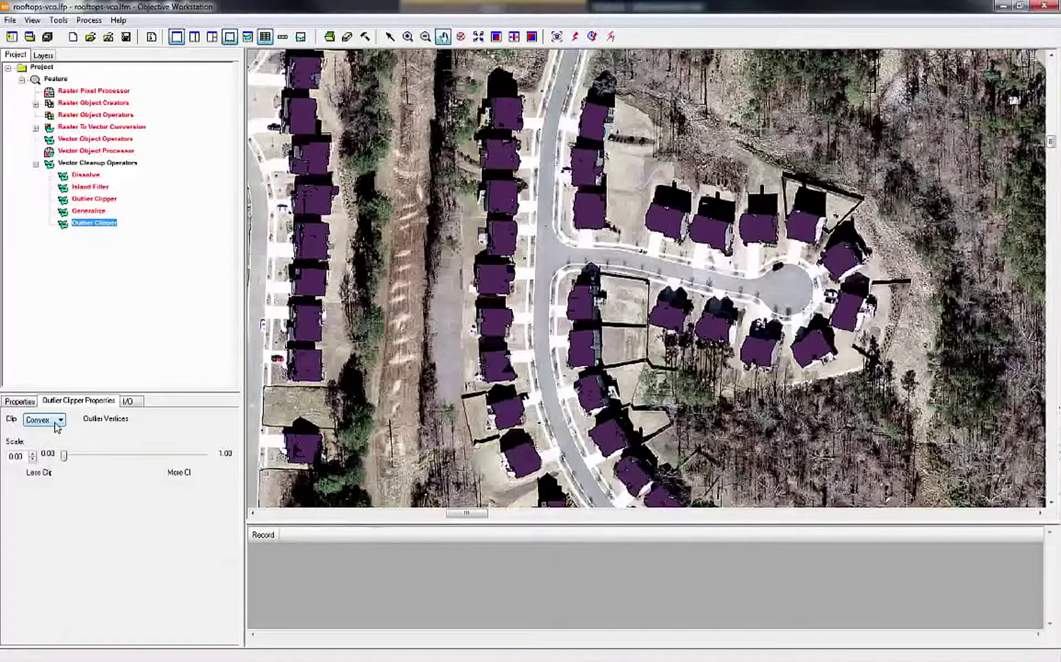
drag(63, 457, 150, 463)
key(Up)
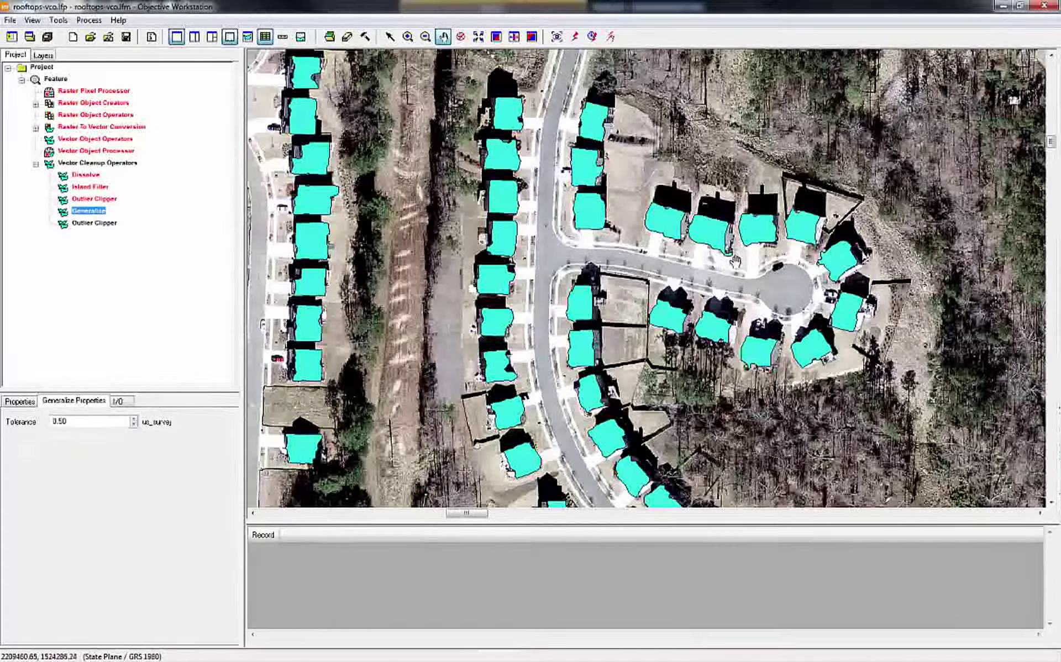
Run the second Outlier Clipper and compare its rooftops against the Dissolve result
click(574, 37)
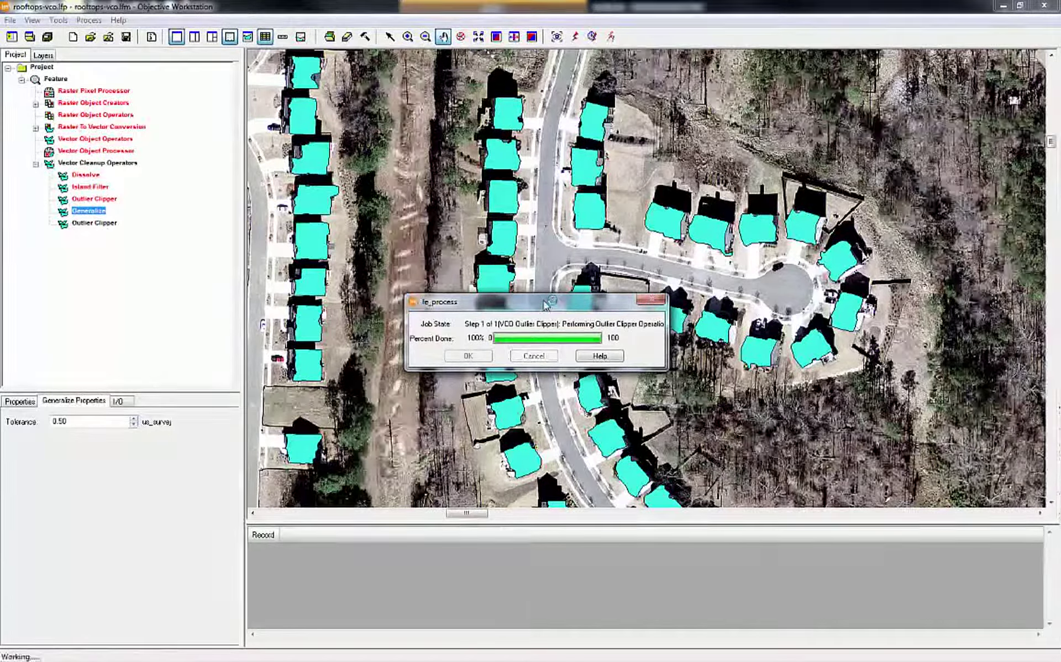
click(468, 355)
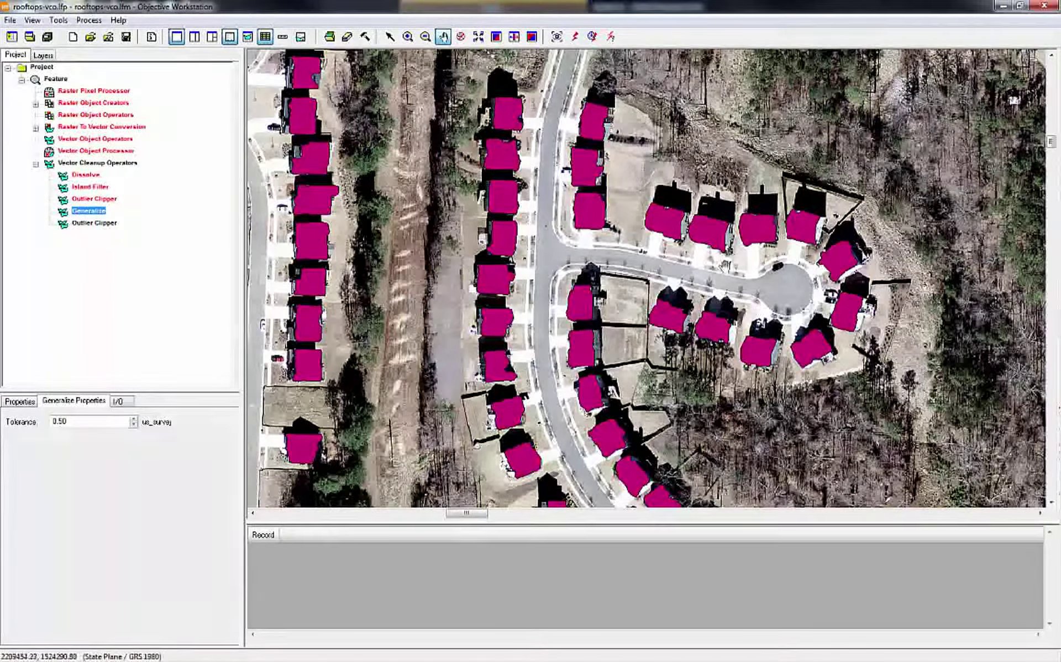
click(99, 224)
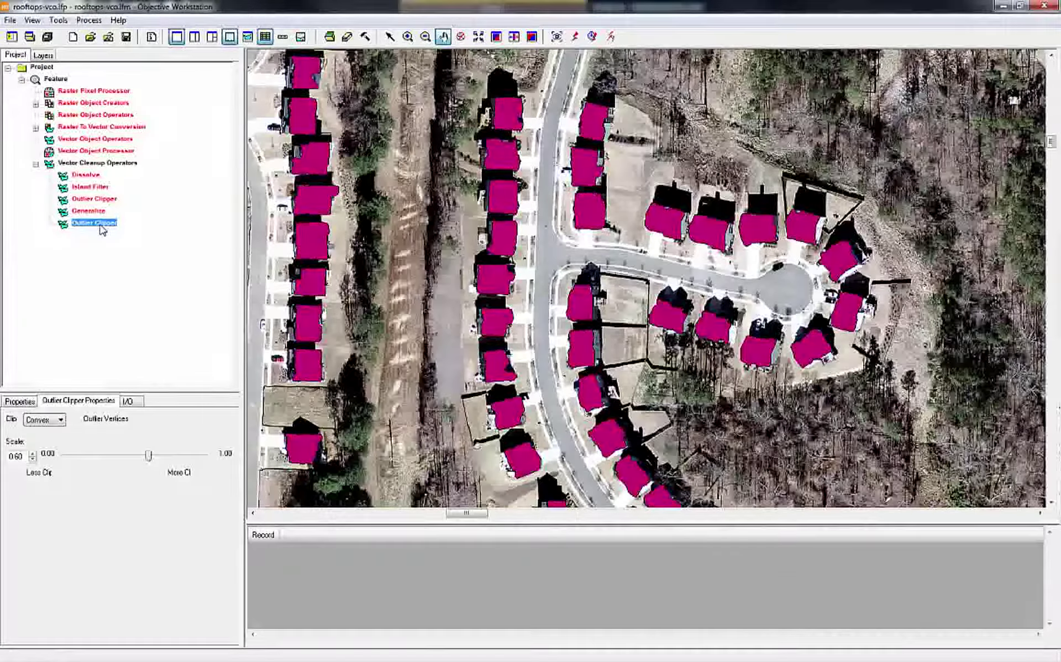
click(91, 176)
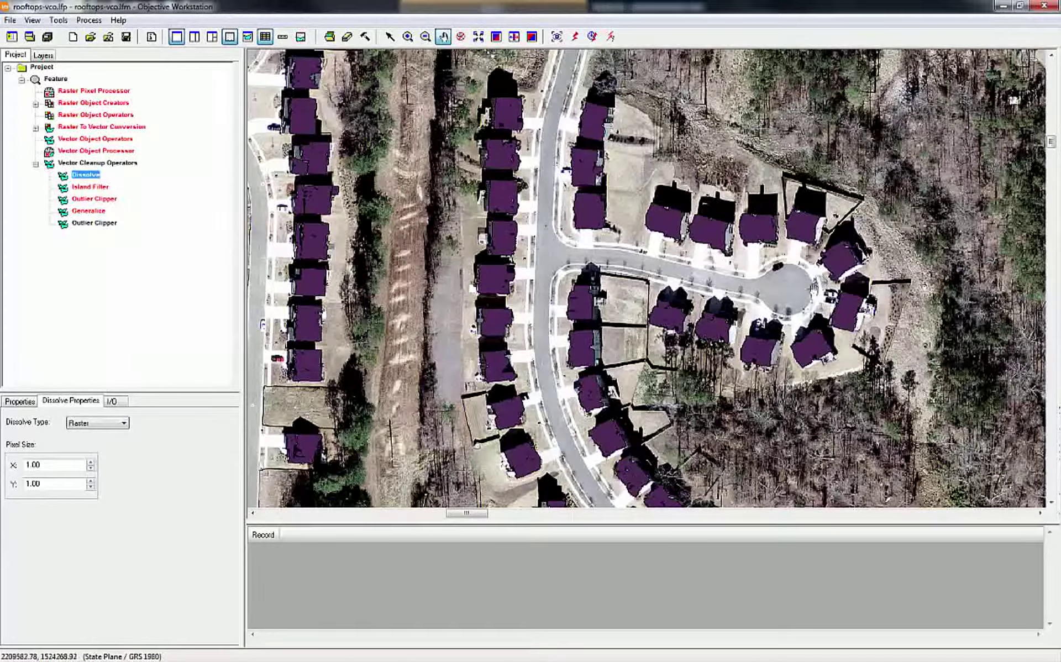
click(102, 224)
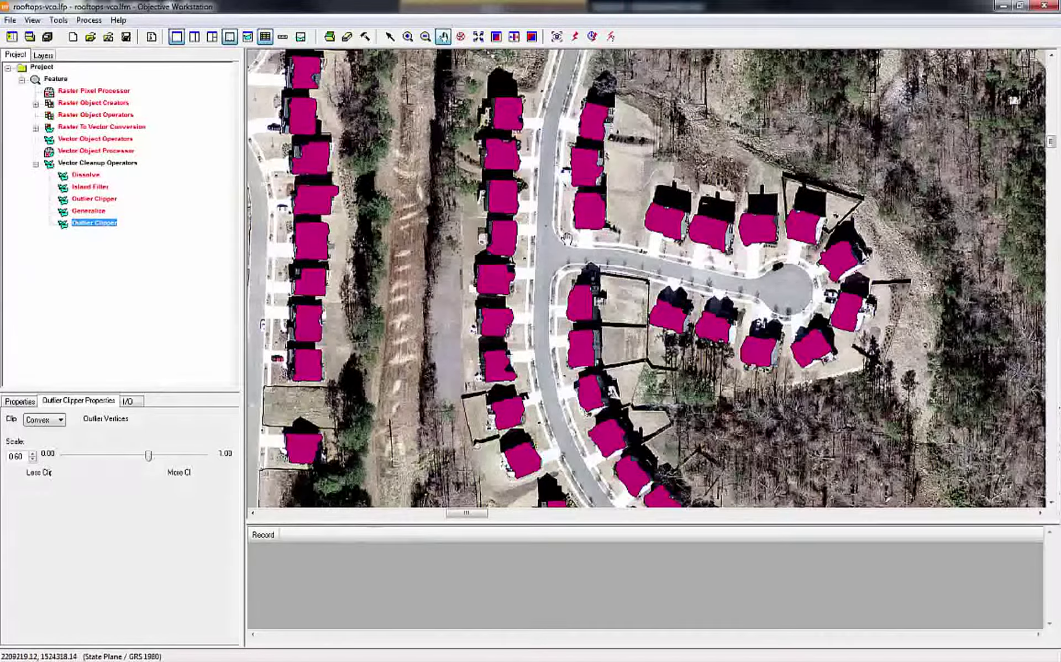
click(103, 163)
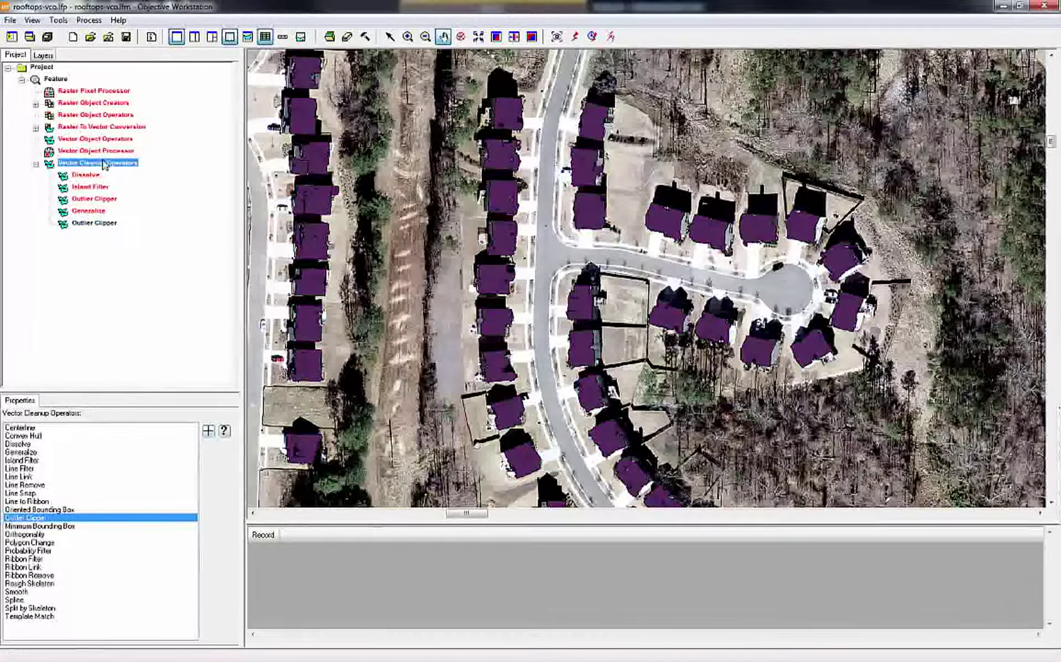
Append an Orthogonality step as start and stop point with Orthogonality Factor 0.20
click(24, 535)
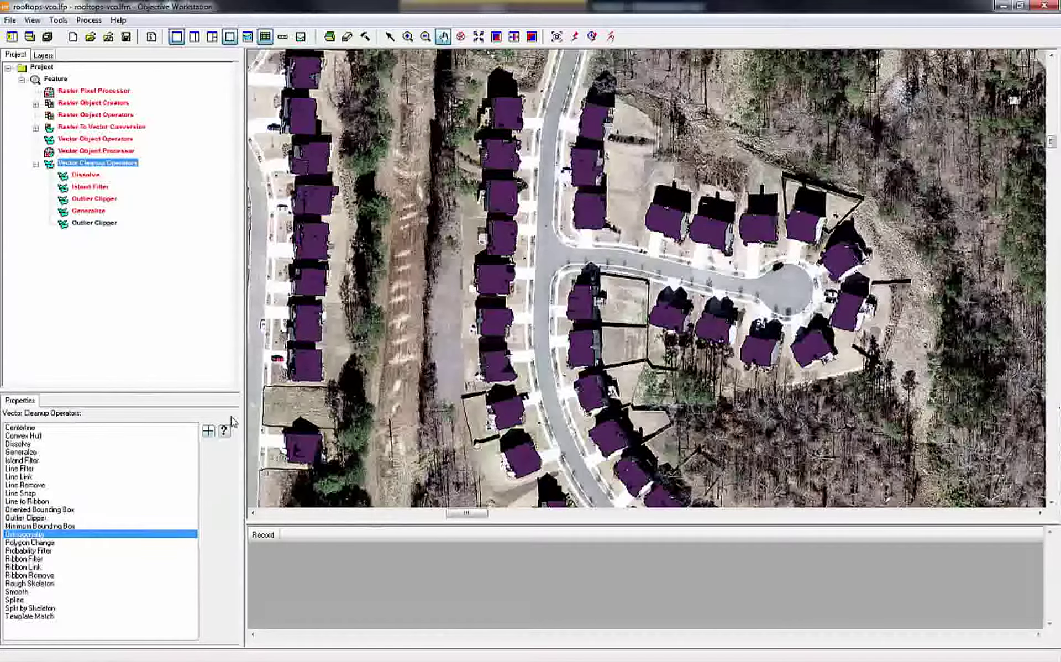
click(208, 433)
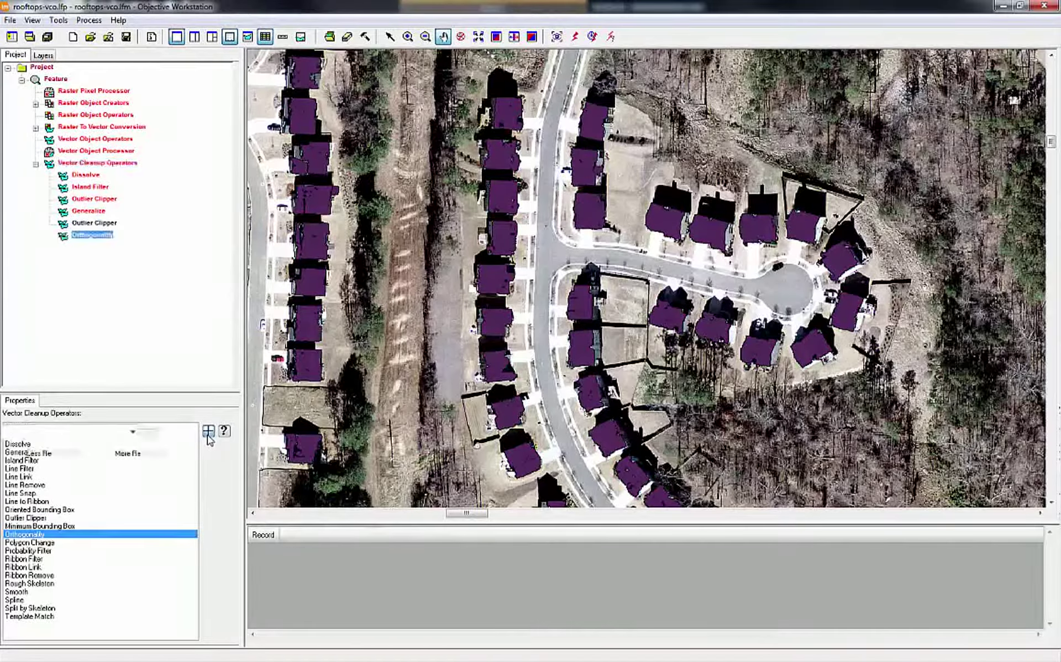
right_click(92, 241)
click(121, 254)
right_click(95, 241)
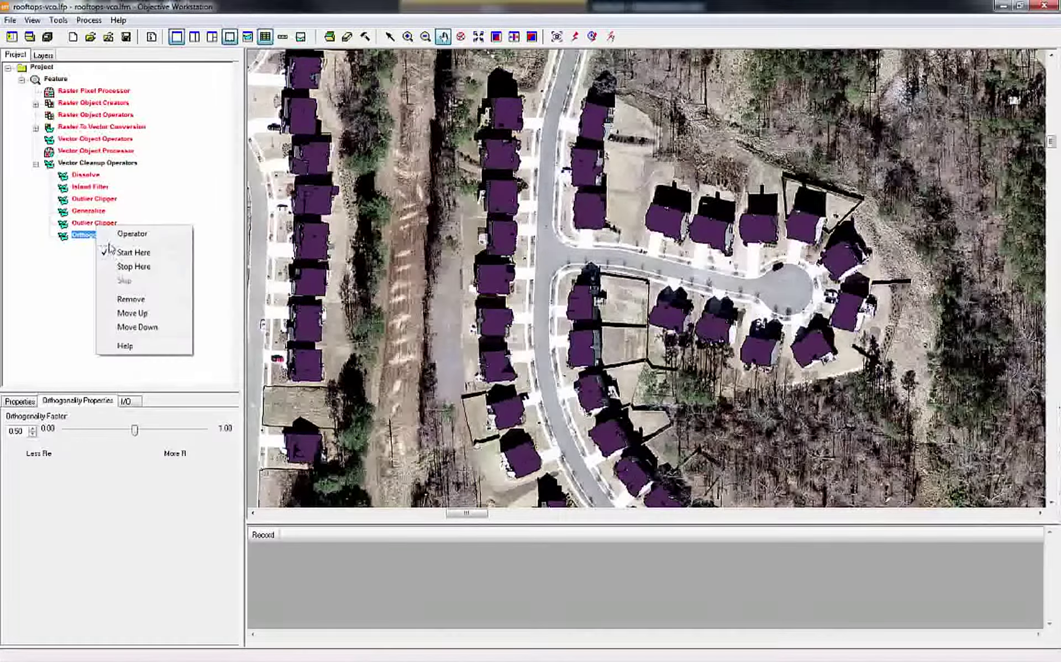
click(125, 268)
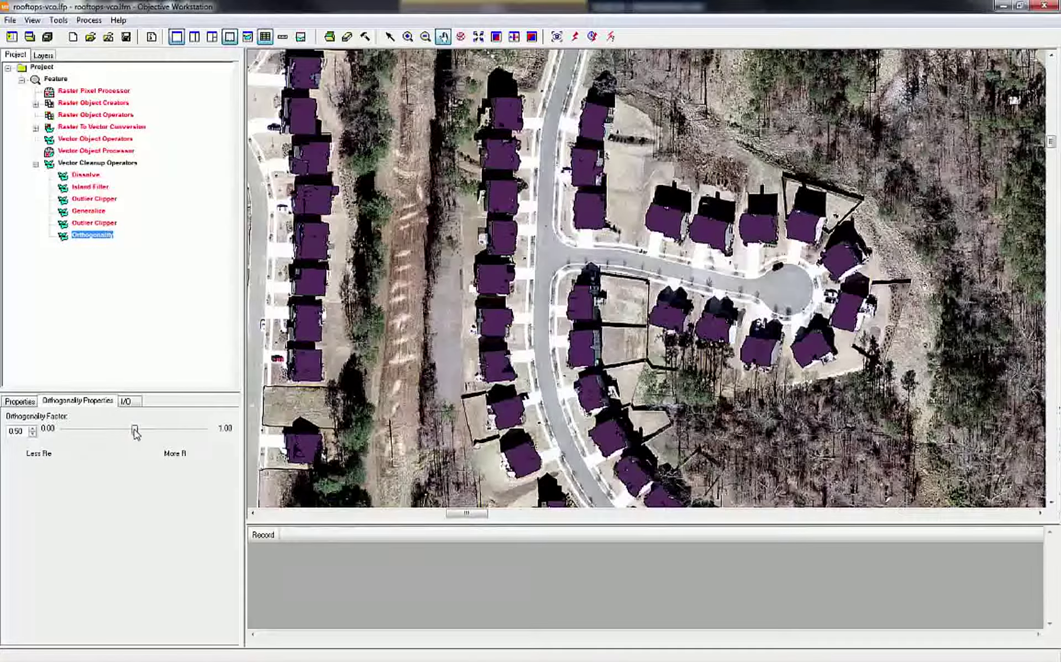
drag(135, 433, 89, 437)
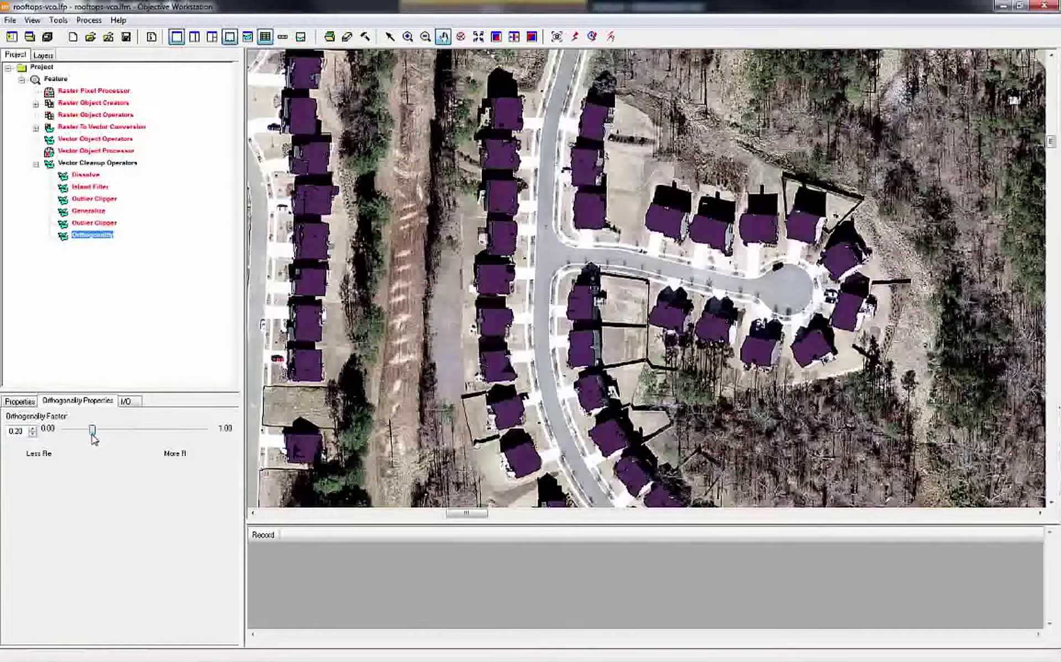
click(97, 223)
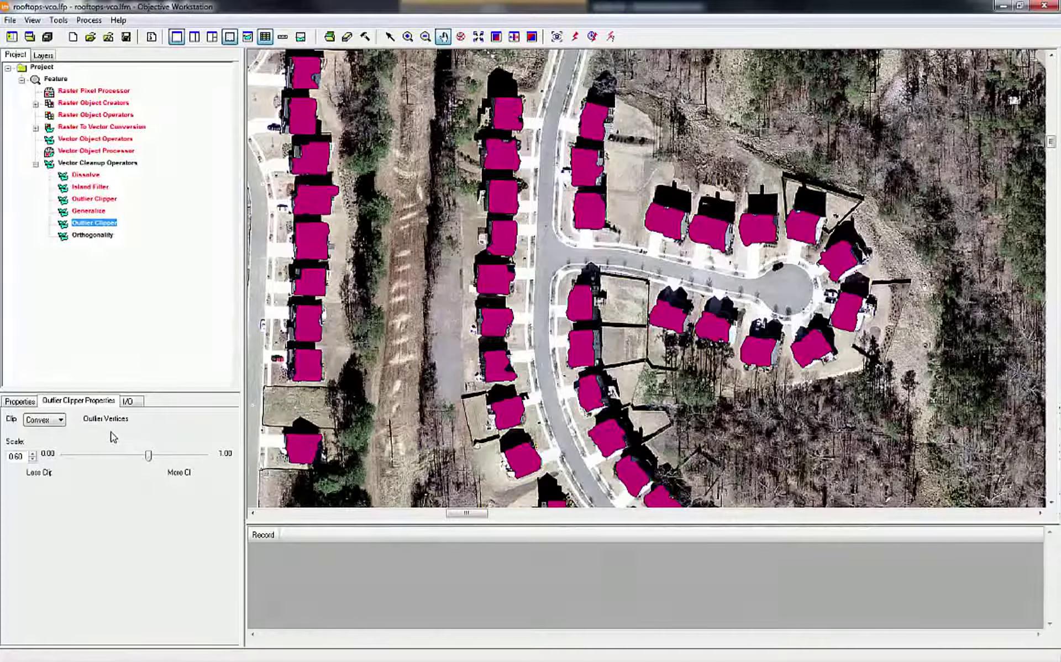
Run Orthogonality, then review each stage's rooftops from Dissolve through Orthogonality
click(576, 37)
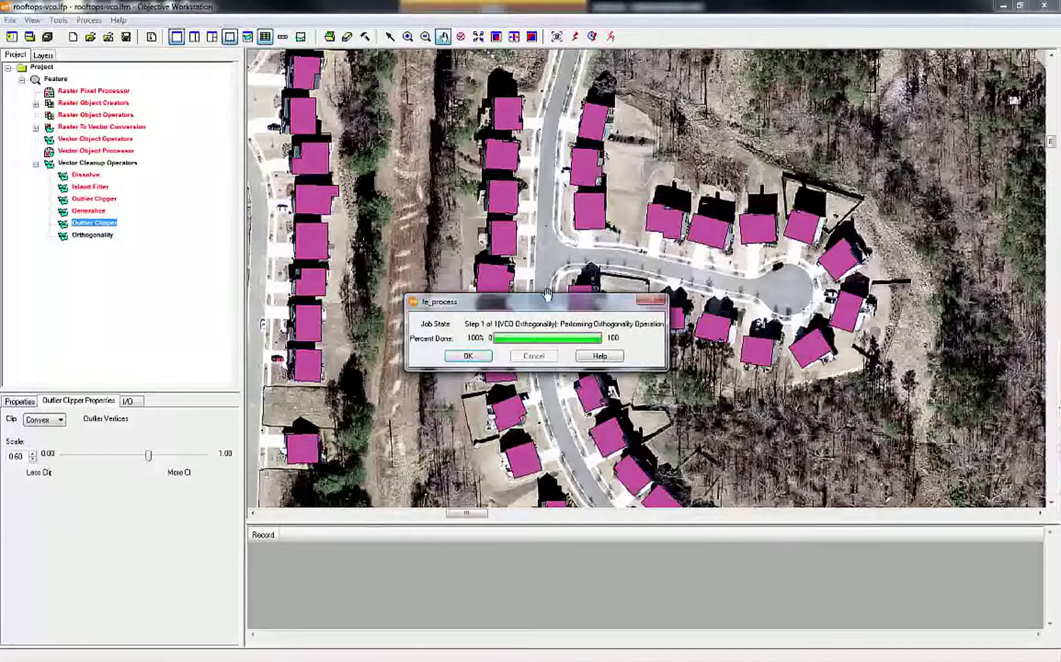
click(465, 355)
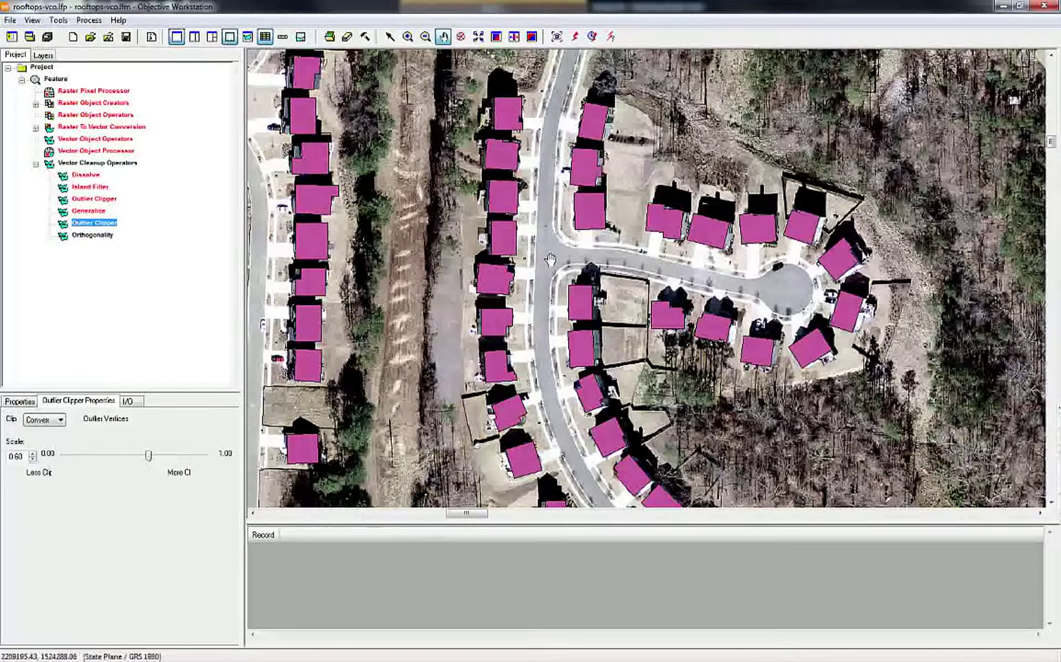
click(78, 175)
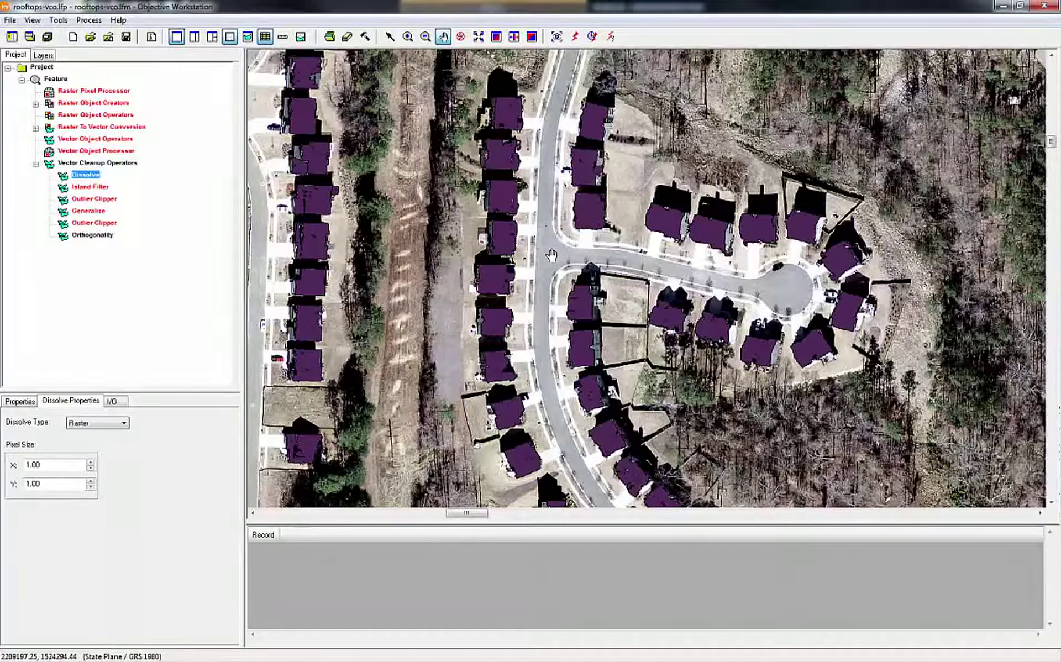
click(90, 188)
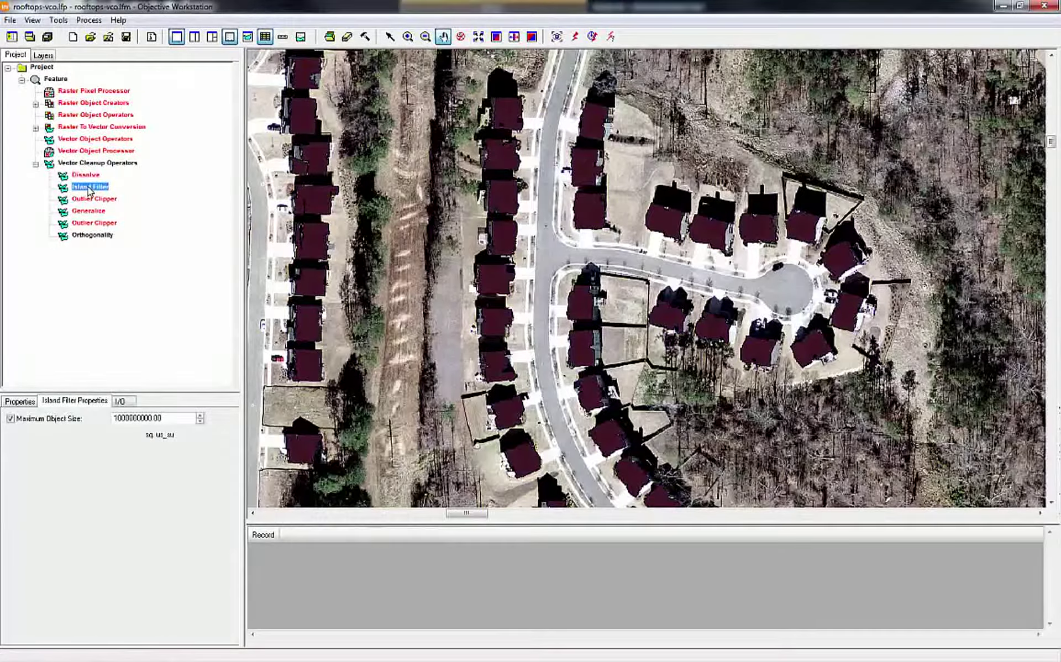
click(92, 200)
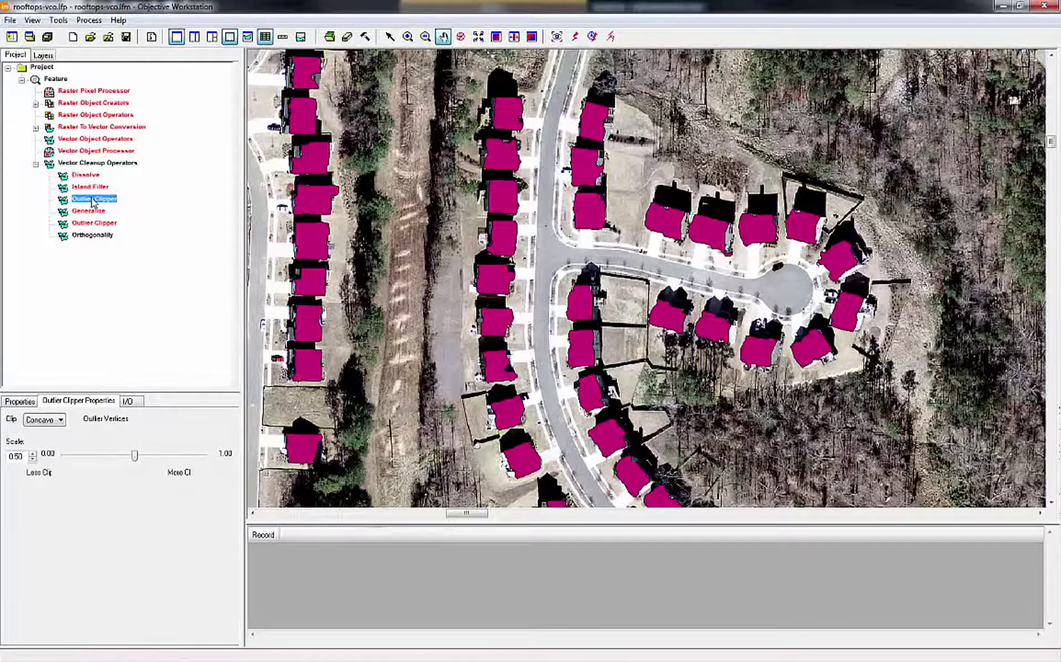
click(91, 212)
click(93, 223)
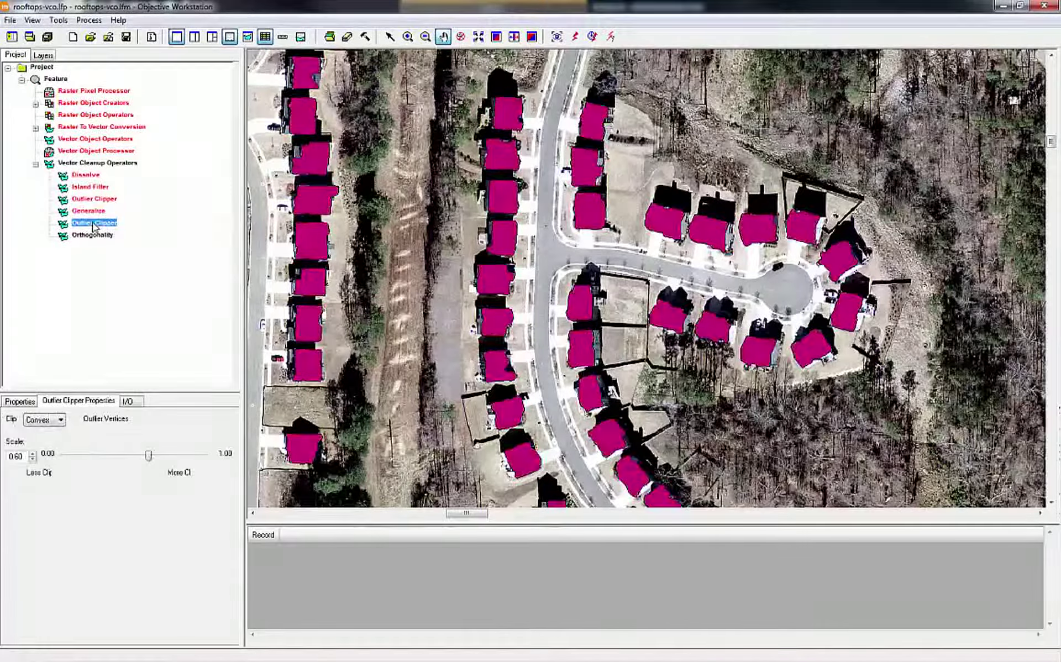
click(93, 235)
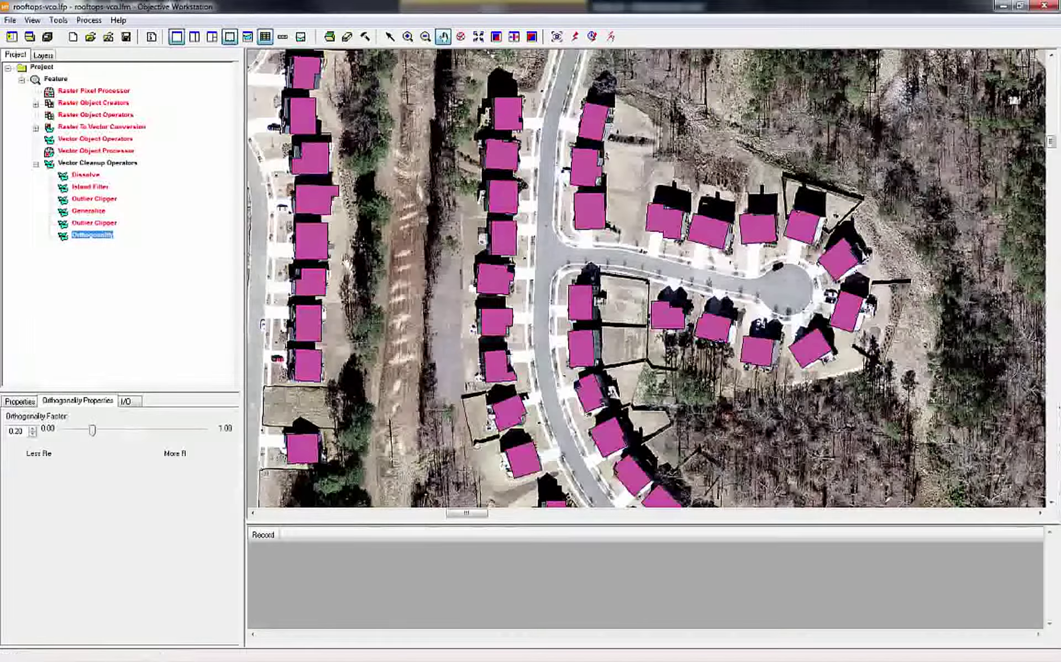